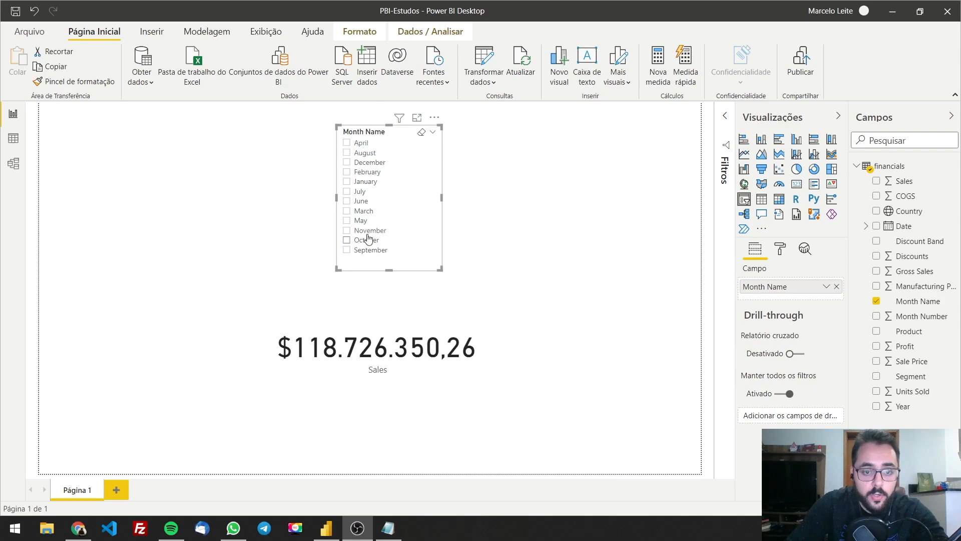
# Sort the items of the Month Name slicer in descending order.
pyautogui.click(433, 132)
pyautogui.click(530, 159)
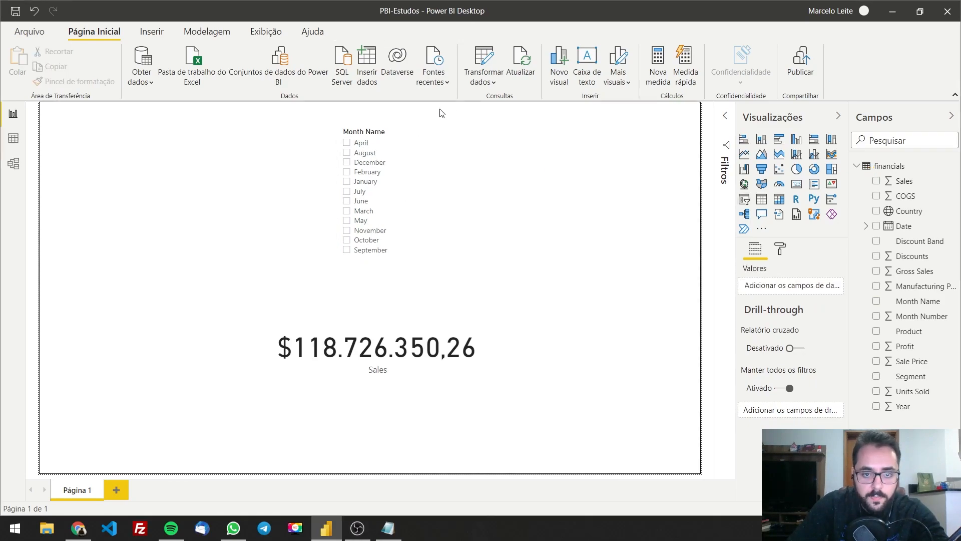
pyautogui.click(440, 138)
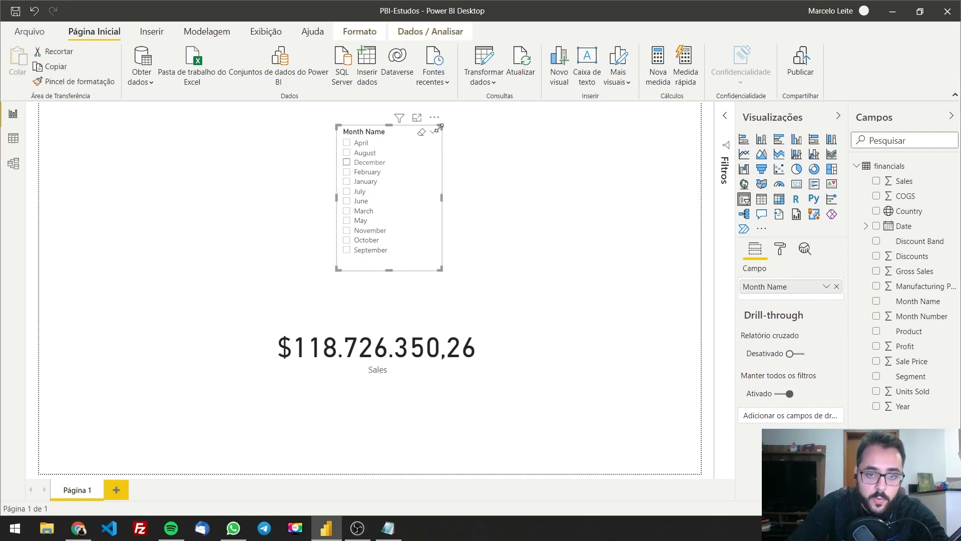
pyautogui.click(434, 117)
pyautogui.click(537, 219)
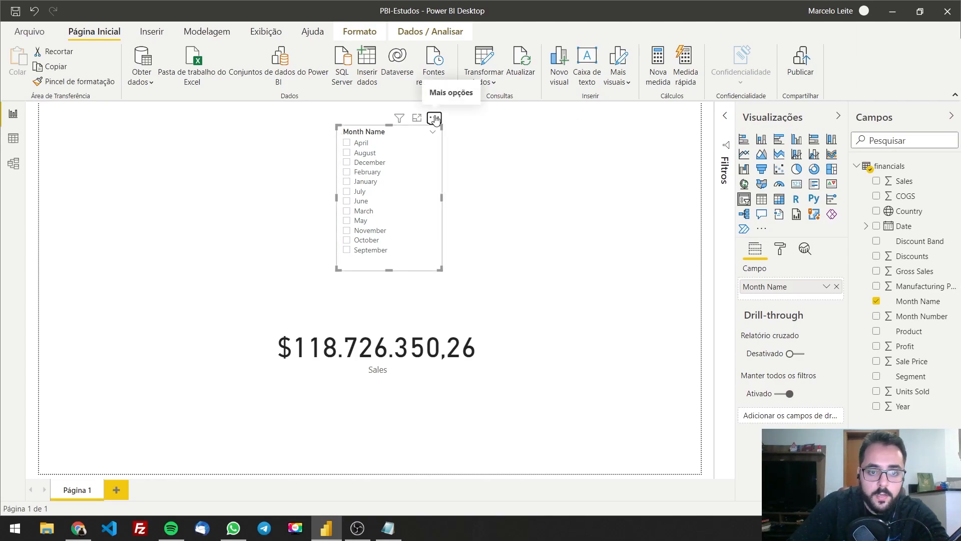
pyautogui.click(434, 118)
pyautogui.click(513, 219)
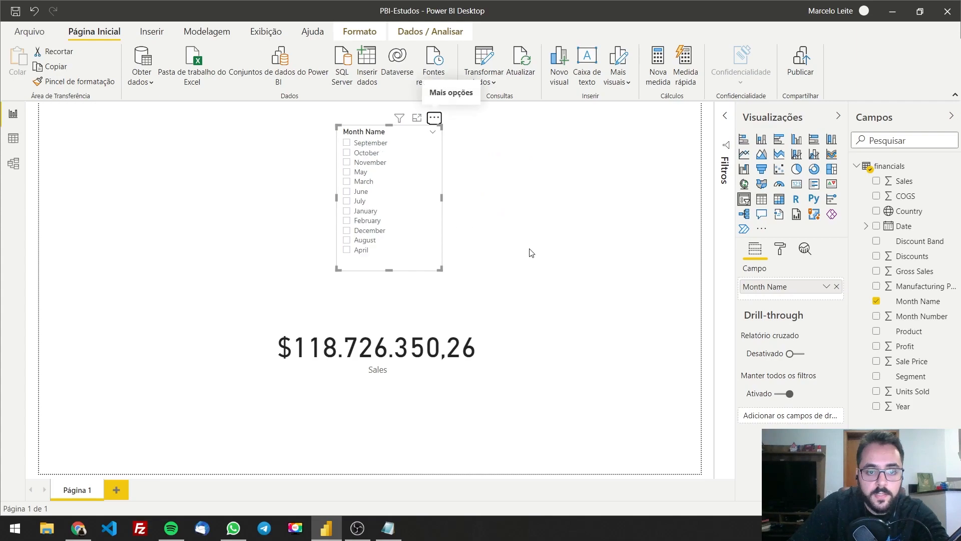
pyautogui.click(530, 251)
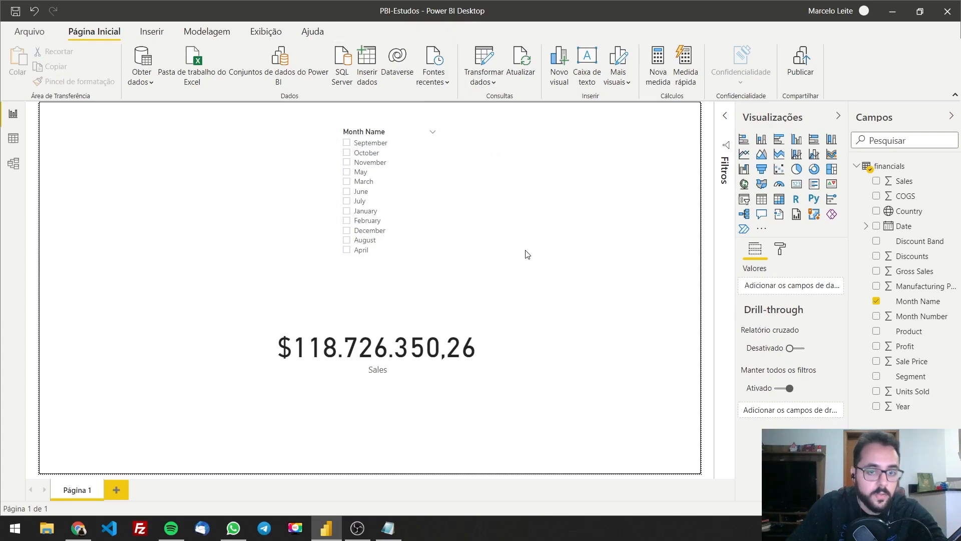
pyautogui.click(426, 202)
pyautogui.click(348, 204)
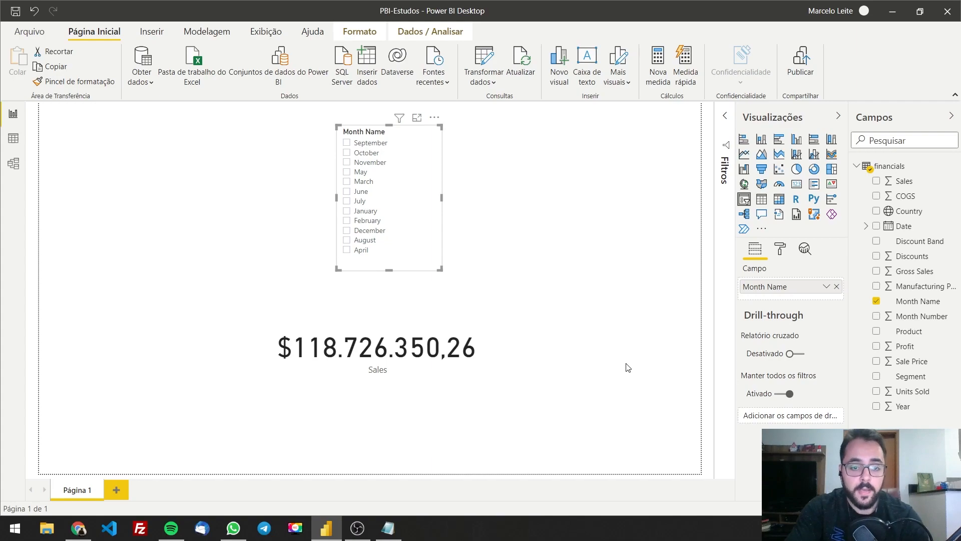
# Delete the Month Number column from the financials table in the data view.
pyautogui.click(14, 140)
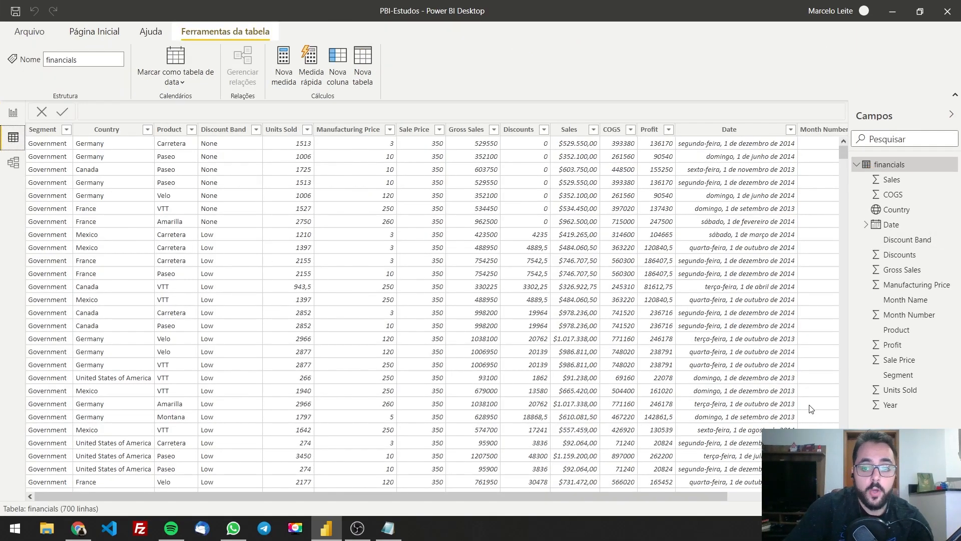
pyautogui.moveTo(452, 500); pyautogui.dragTo(695, 497)
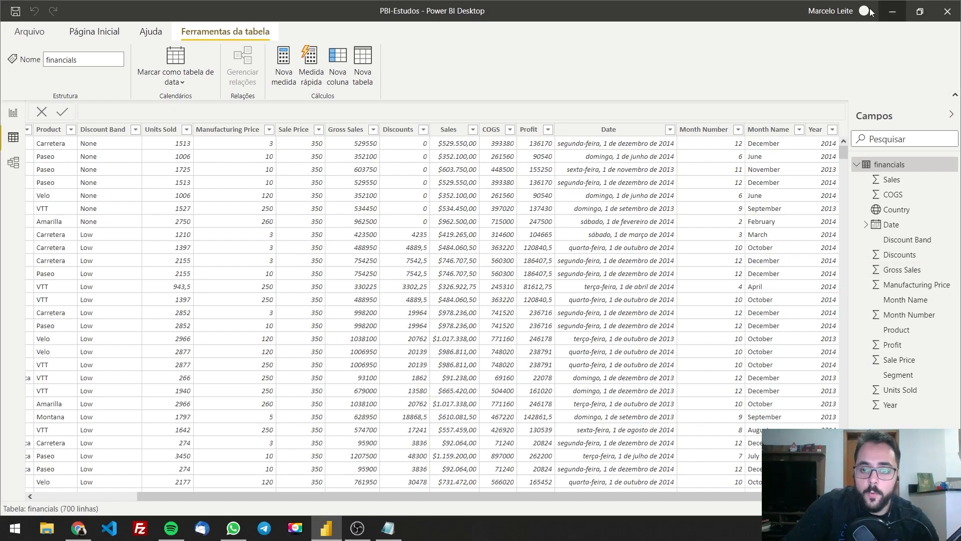
pyautogui.click(716, 131)
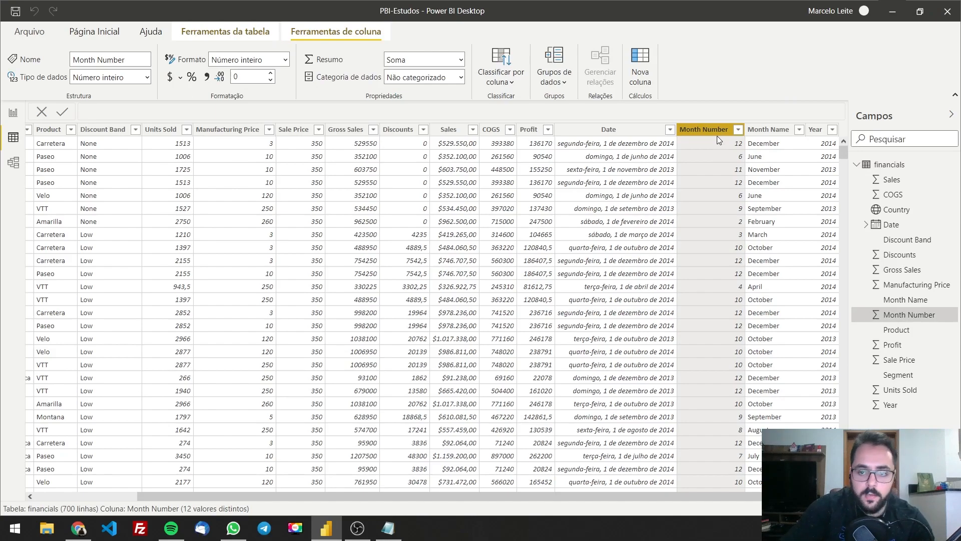
pyautogui.click(777, 131)
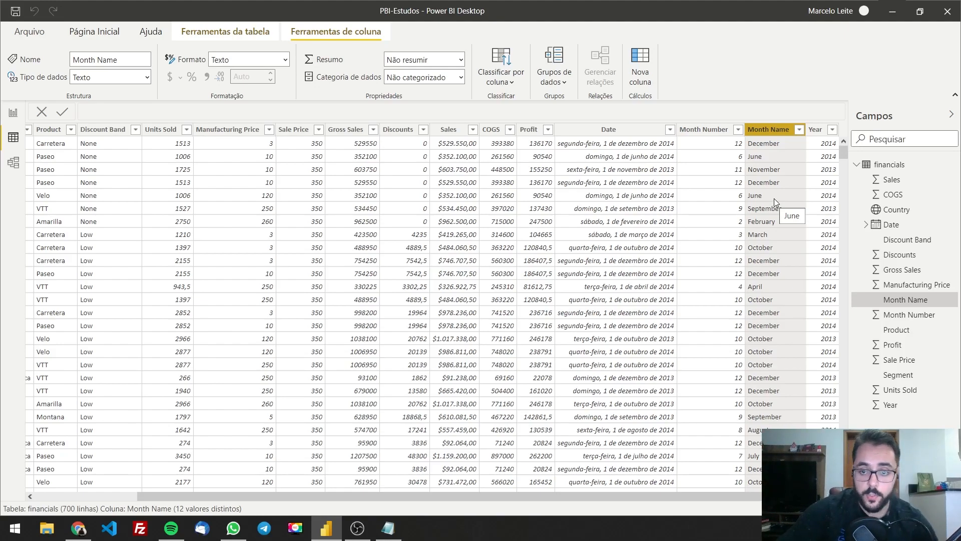
pyautogui.click(703, 135)
pyautogui.rightClick(702, 132)
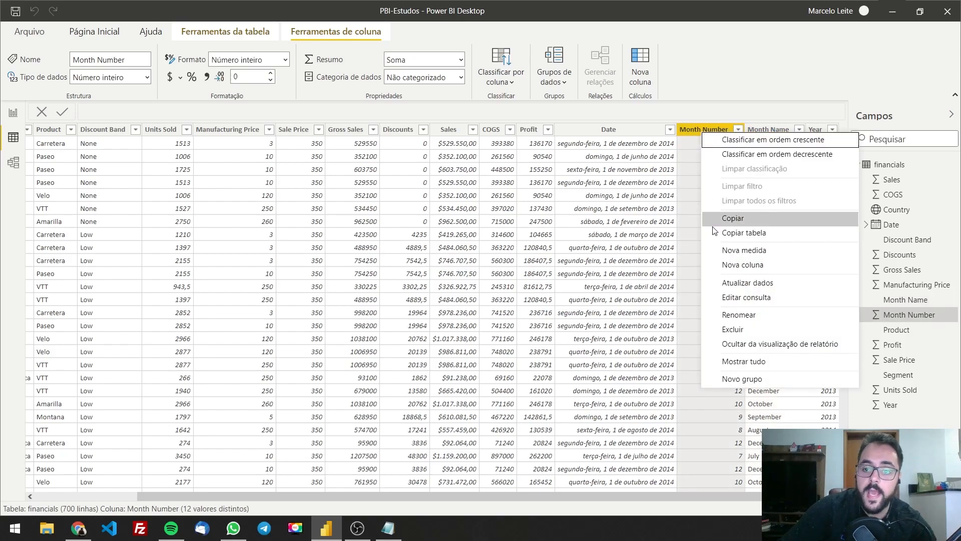
pyautogui.click(729, 329)
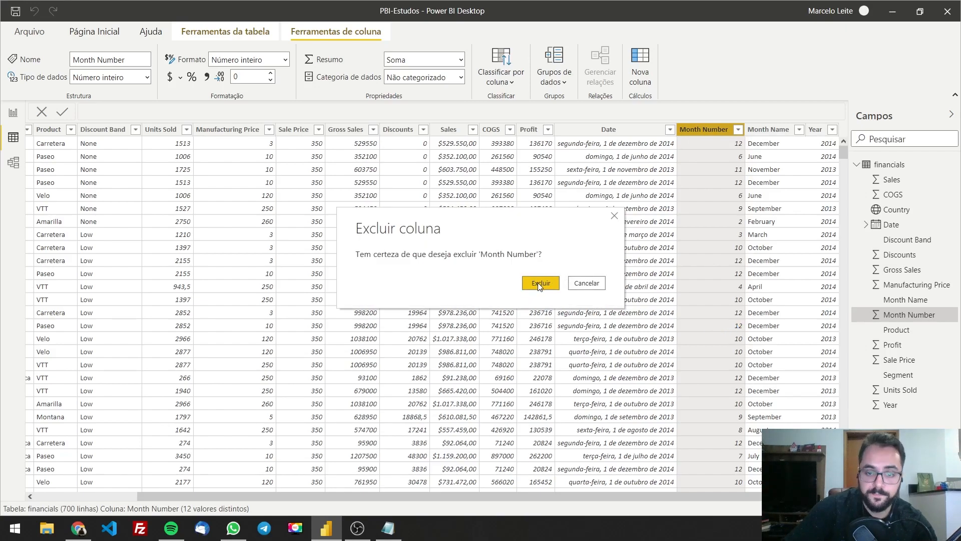
pyautogui.click(537, 282)
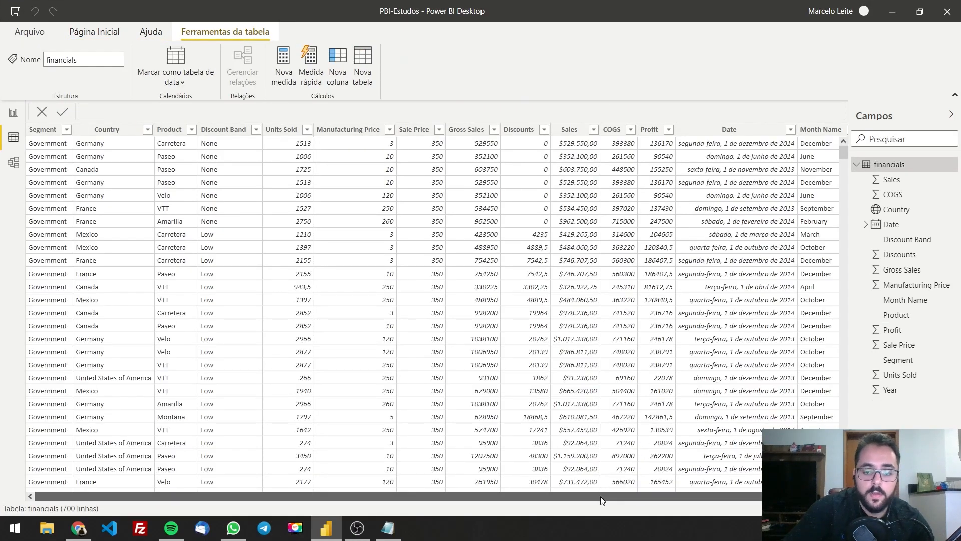
# Add a calculated column named Mes numero to the financials table.
pyautogui.moveTo(599, 496); pyautogui.dragTo(733, 494)
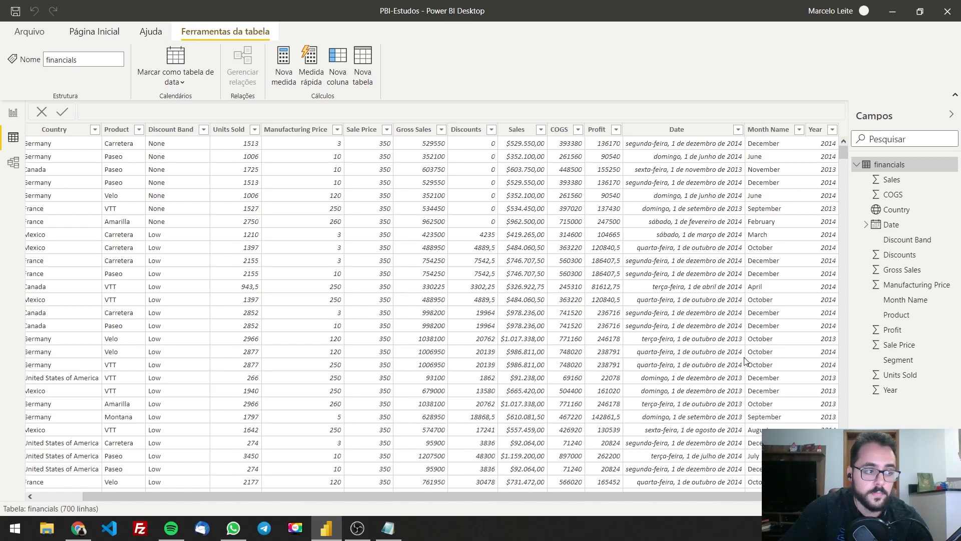
pyautogui.click(697, 130)
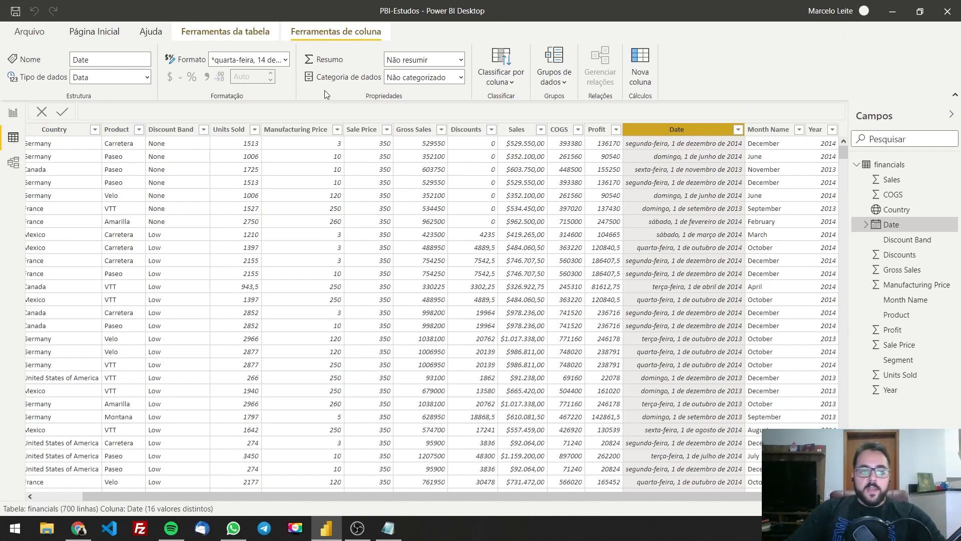
pyautogui.click(644, 61)
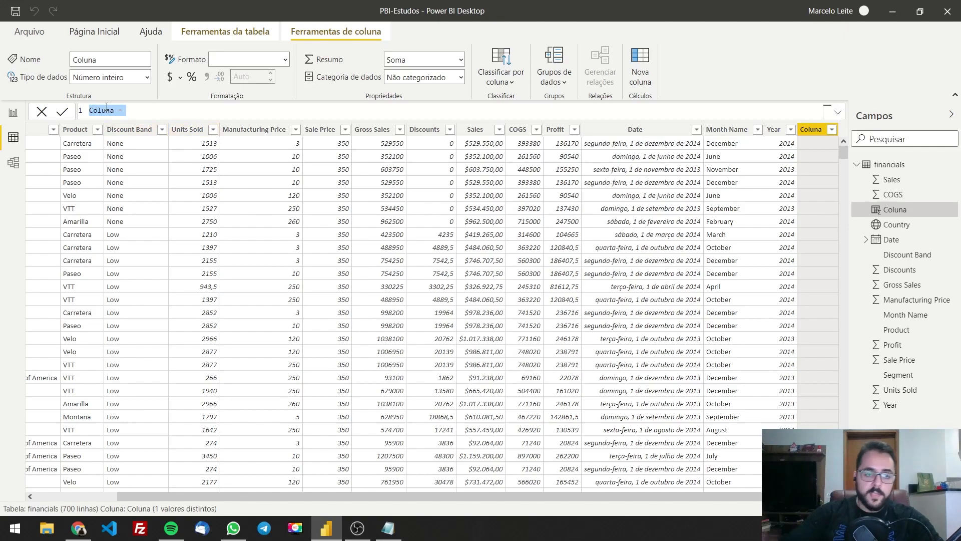
pyautogui.doubleClick(106, 109)
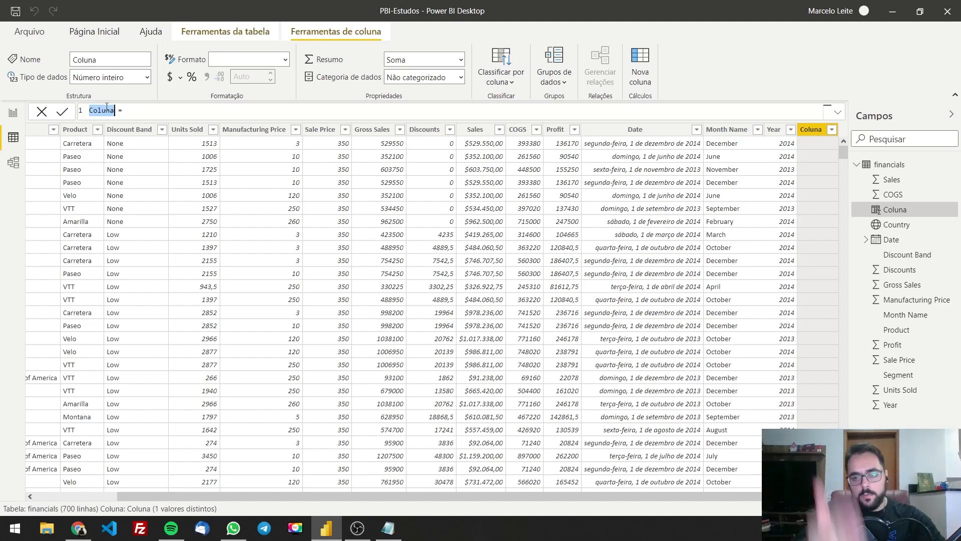
pyautogui.write('Mes numero')
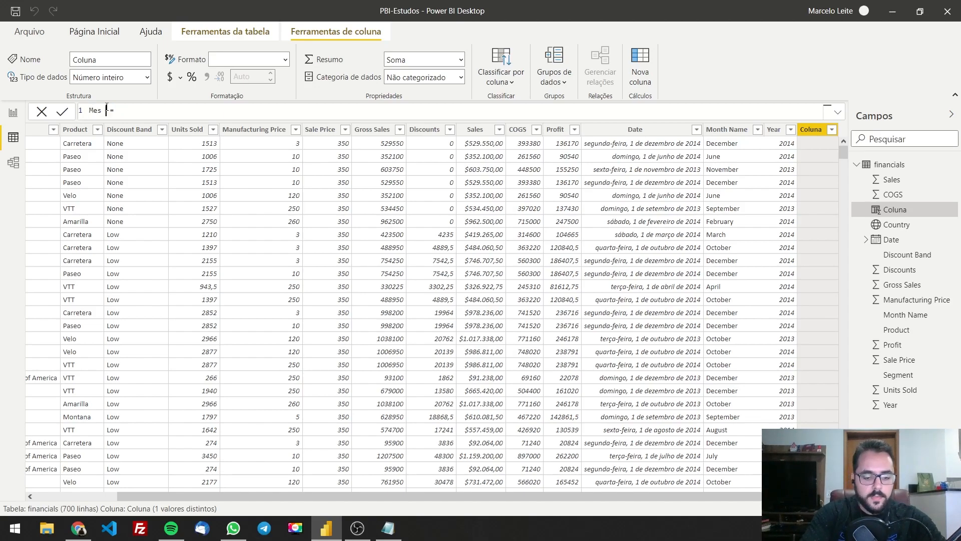
pyautogui.click(164, 110)
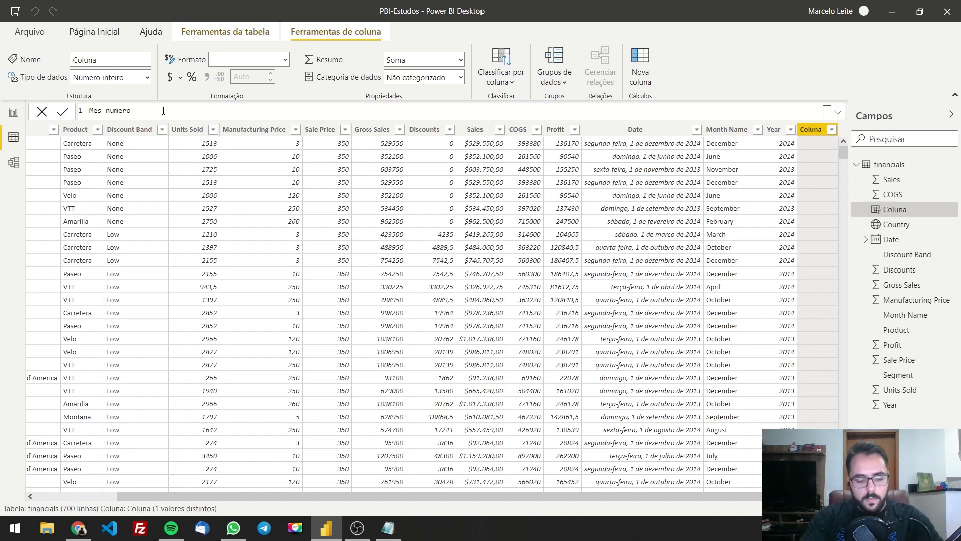
# Begin the Mes numero column's formula with the FORMAT function.
pyautogui.write('FO')
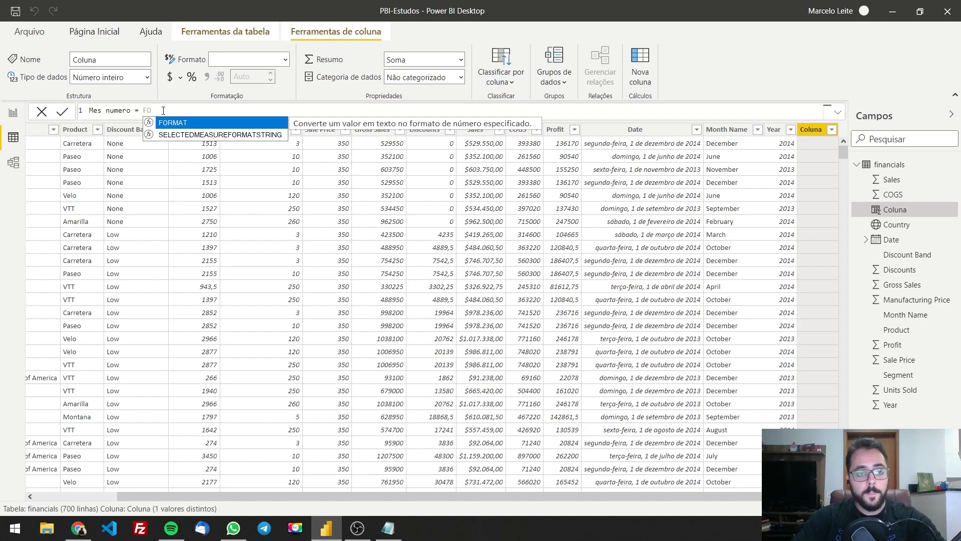
pyautogui.press('Tab')
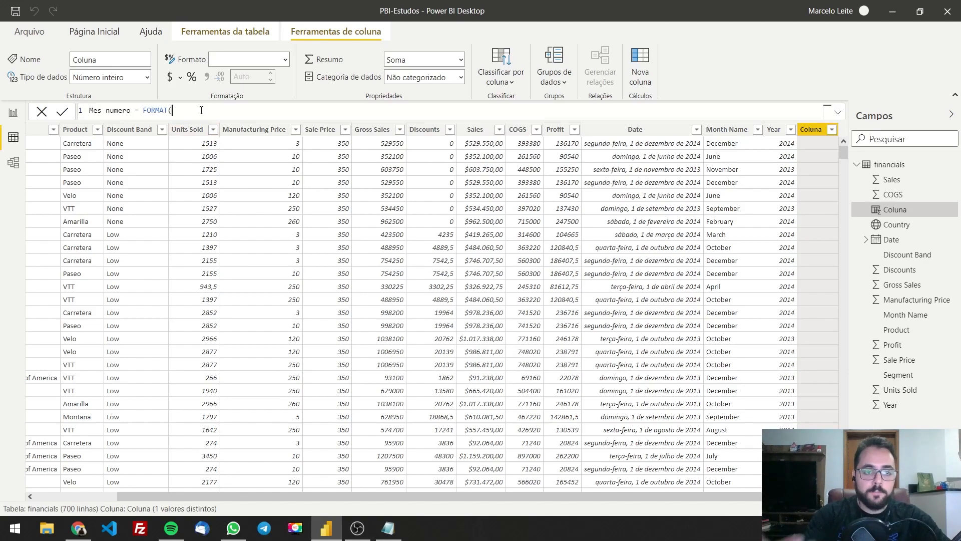
pyautogui.doubleClick(158, 110)
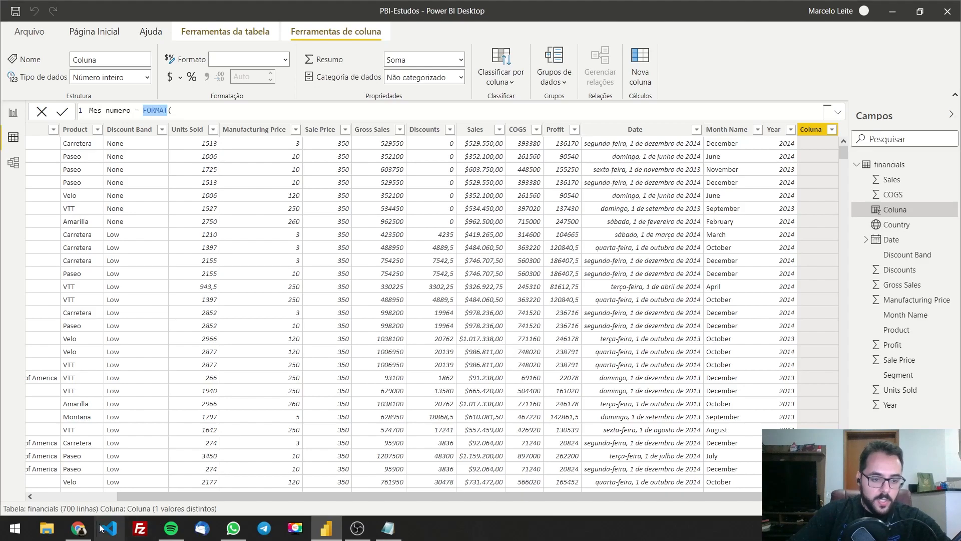
# Switch to Chrome, search Google for "dax reference power bi" and open Microsoft's DAX reference page.
pyautogui.click(79, 528)
pyautogui.click(251, 35)
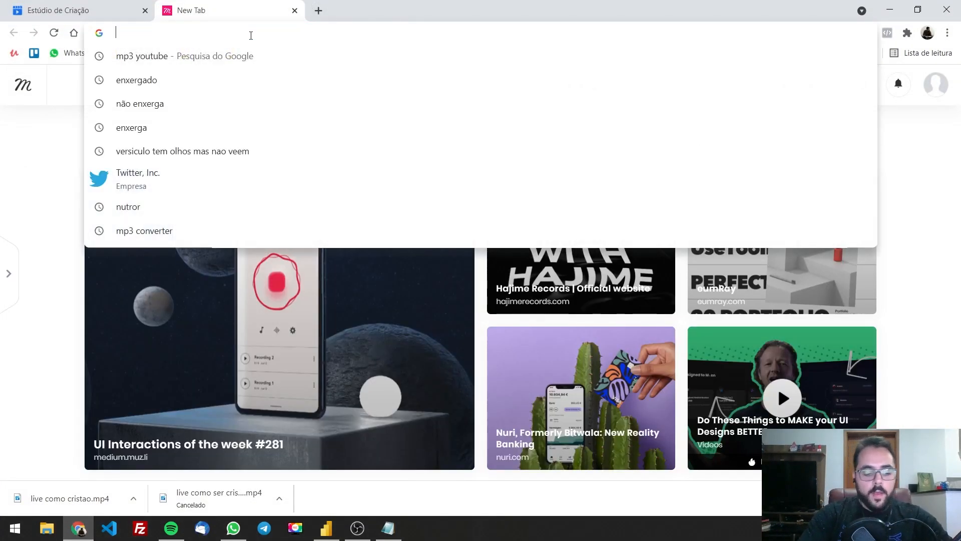
pyautogui.write('dax reference power bi')
pyautogui.press('Return')
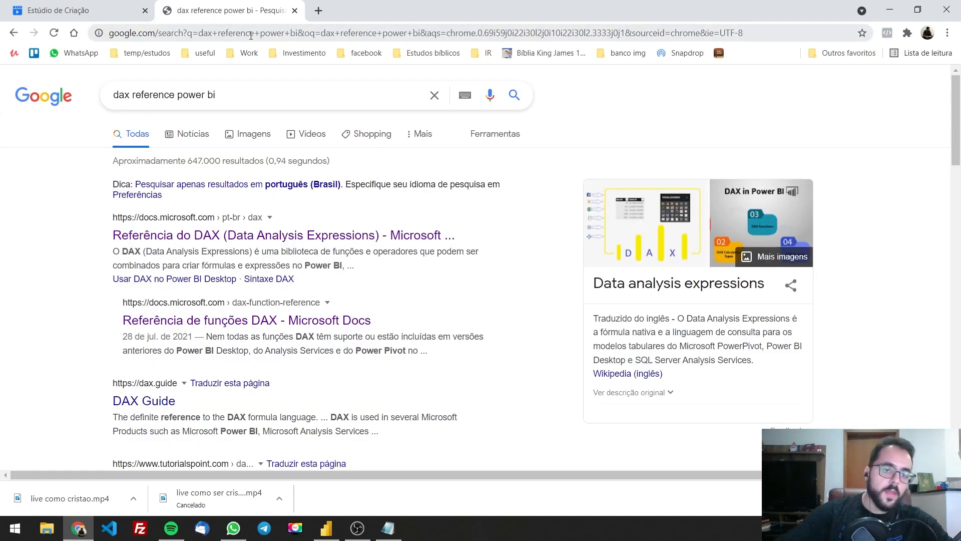
pyautogui.click(192, 241)
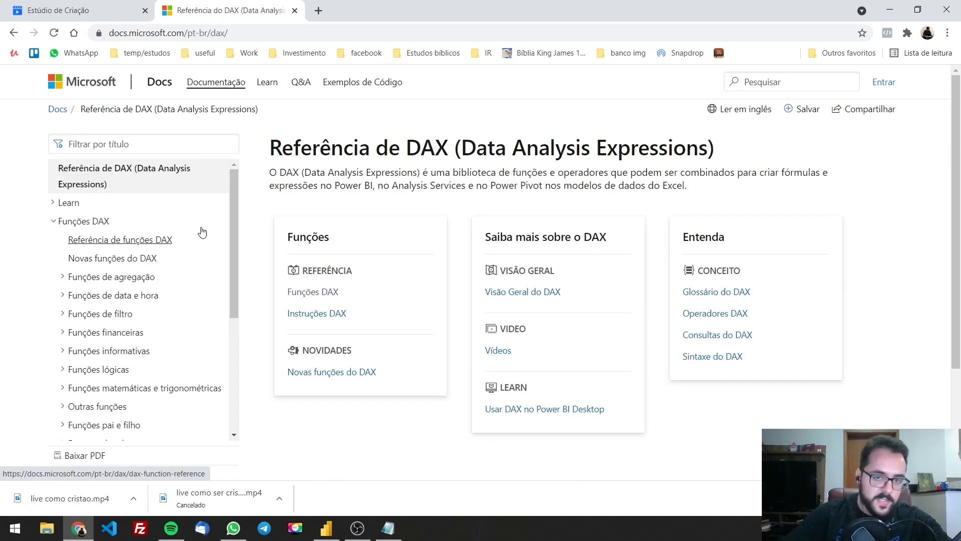
# Filter the DAX documentation by FORMAT and open the reference page of the FORMAT text function.
pyautogui.click(116, 145)
pyautogui.click(96, 147)
pyautogui.write('FORMAT')
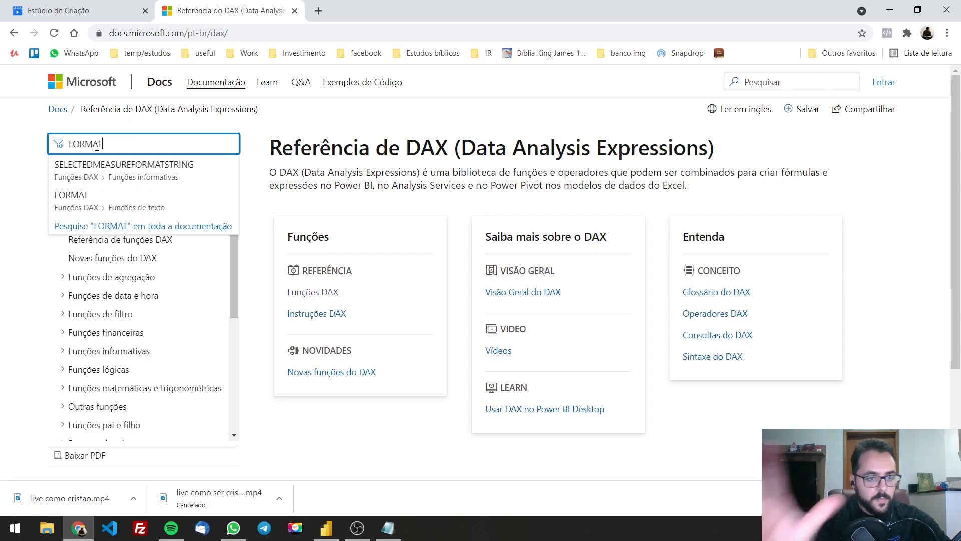
pyautogui.press('Down')
pyautogui.press('Down')
pyautogui.press('Return')
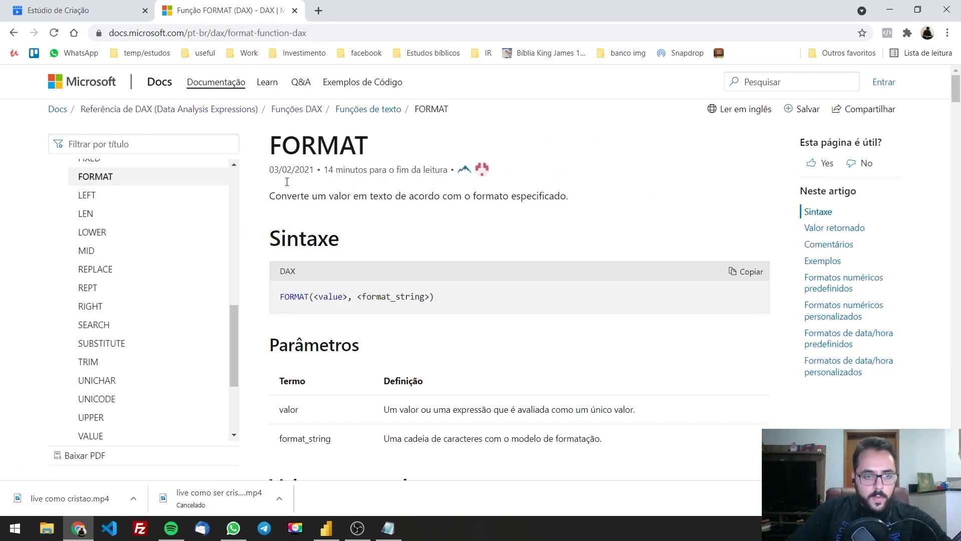
# Read the FORMAT function's description, its syntax and the definition of the format_string parameter.
pyautogui.moveTo(265, 145); pyautogui.dragTo(395, 141)
pyautogui.moveTo(333, 194); pyautogui.dragTo(560, 195)
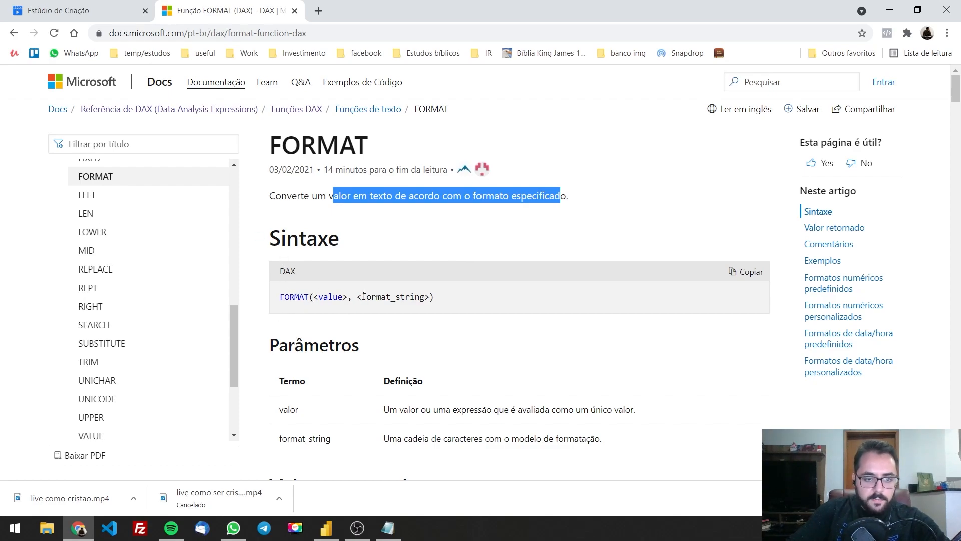
pyautogui.moveTo(321, 294); pyautogui.dragTo(418, 297)
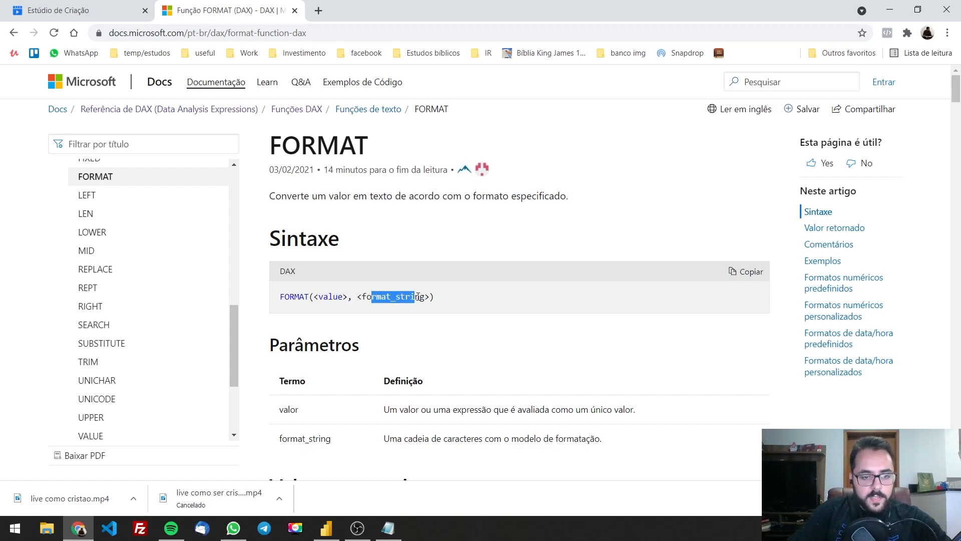
pyautogui.scroll(-2, 418, 297)
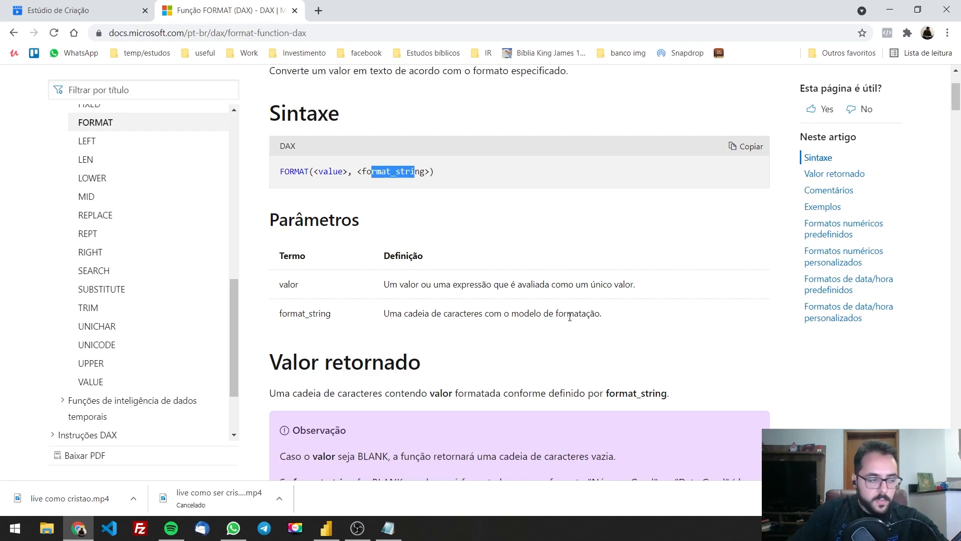
pyautogui.moveTo(622, 322); pyautogui.dragTo(384, 324)
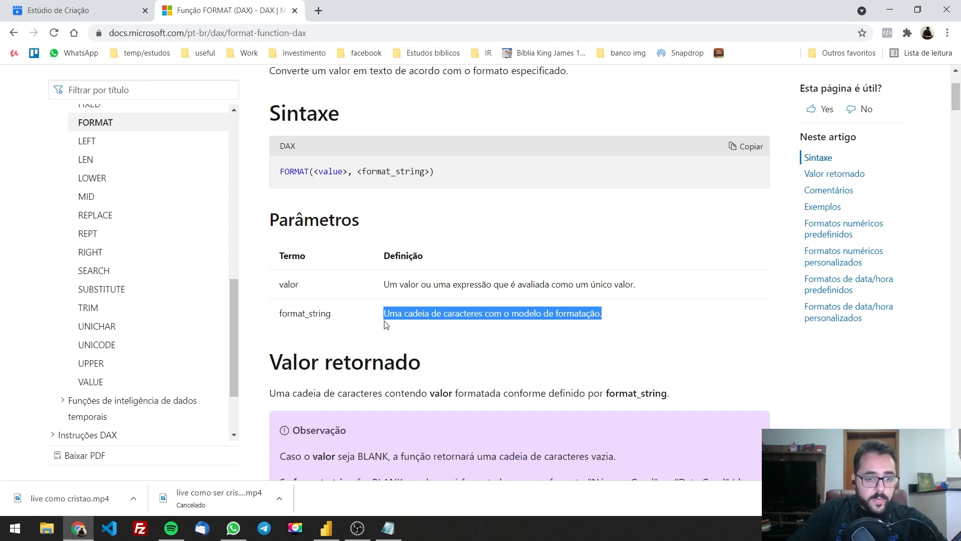
# Look through the FORMAT page's comments, examples and predefined formats to find the section on custom date/time formats.
pyautogui.scroll(-5, 384, 324)
pyautogui.scroll(-10, 391, 339)
pyautogui.scroll(7, 396, 350)
pyautogui.scroll(2, 406, 362)
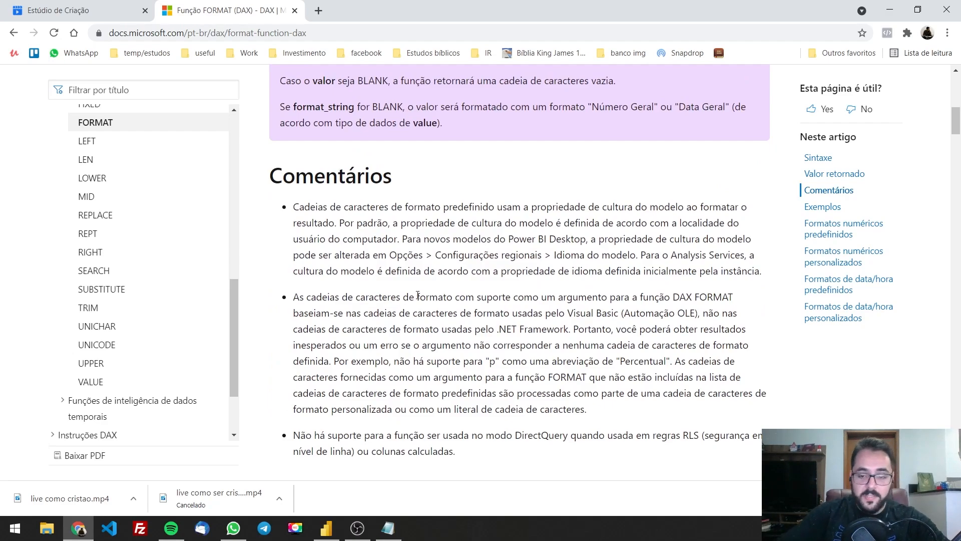
pyautogui.scroll(-6, 426, 291)
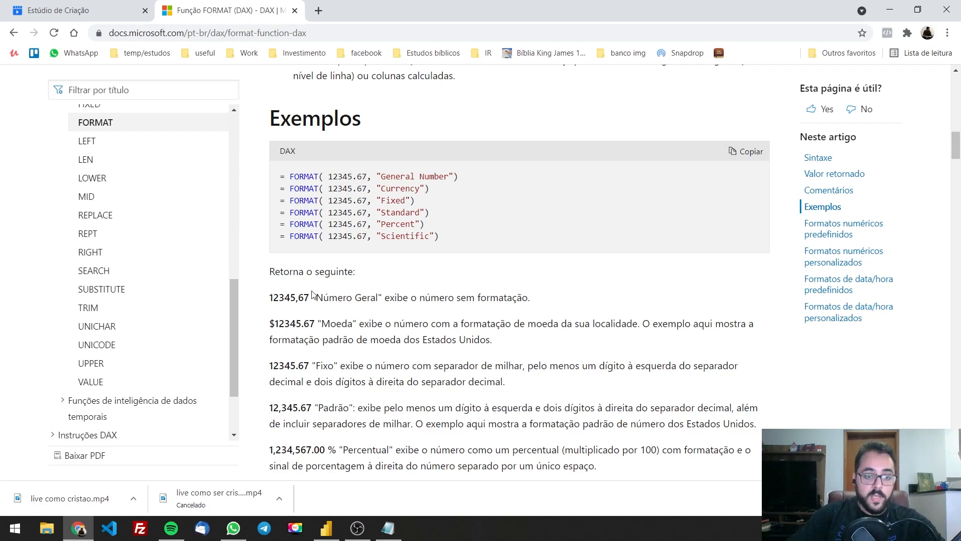
pyautogui.scroll(-9, 429, 336)
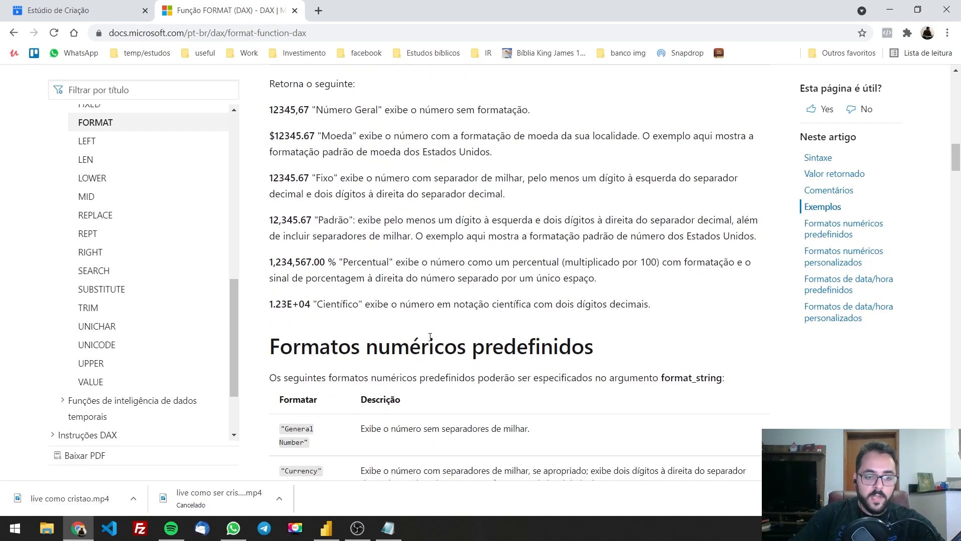
pyautogui.moveTo(554, 95); pyautogui.dragTo(391, 95)
pyautogui.scroll(-12, 387, 182)
pyautogui.scroll(-15, 390, 190)
pyautogui.scroll(-2, 396, 201)
pyautogui.scroll(1, 388, 131)
pyautogui.moveTo(387, 130); pyautogui.dragTo(583, 151)
pyautogui.scroll(-6, 482, 131)
pyautogui.scroll(-20, 587, 160)
pyautogui.scroll(11, 588, 168)
pyautogui.scroll(11, 589, 169)
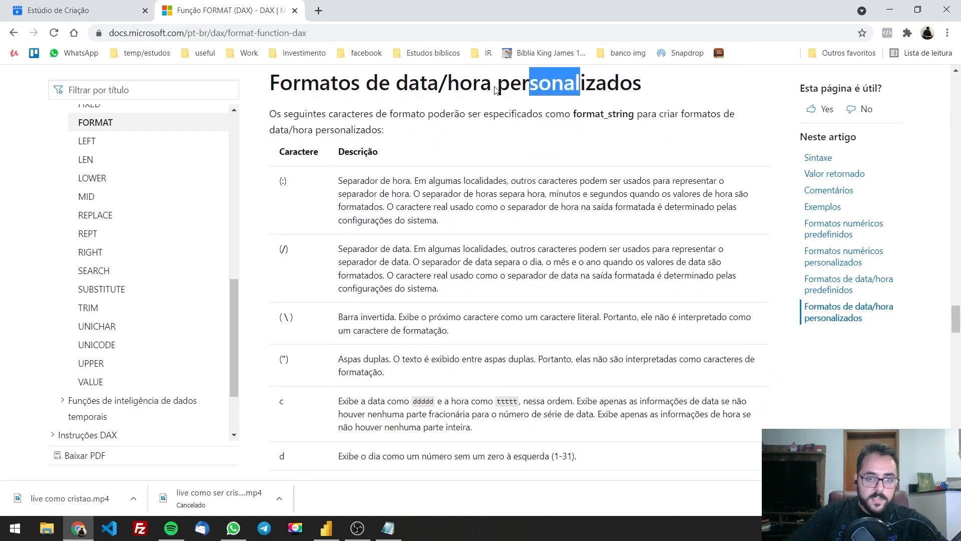
# Look up the custom format character for a month number without a leading zero and how the FORMAT examples write the format string.
pyautogui.scroll(-10, 321, 215)
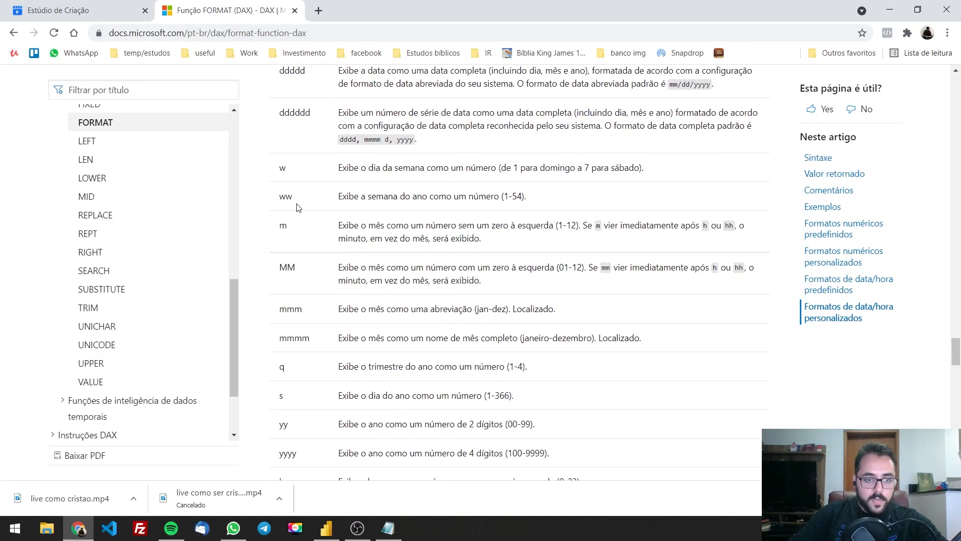
pyautogui.moveTo(346, 226); pyautogui.dragTo(576, 221)
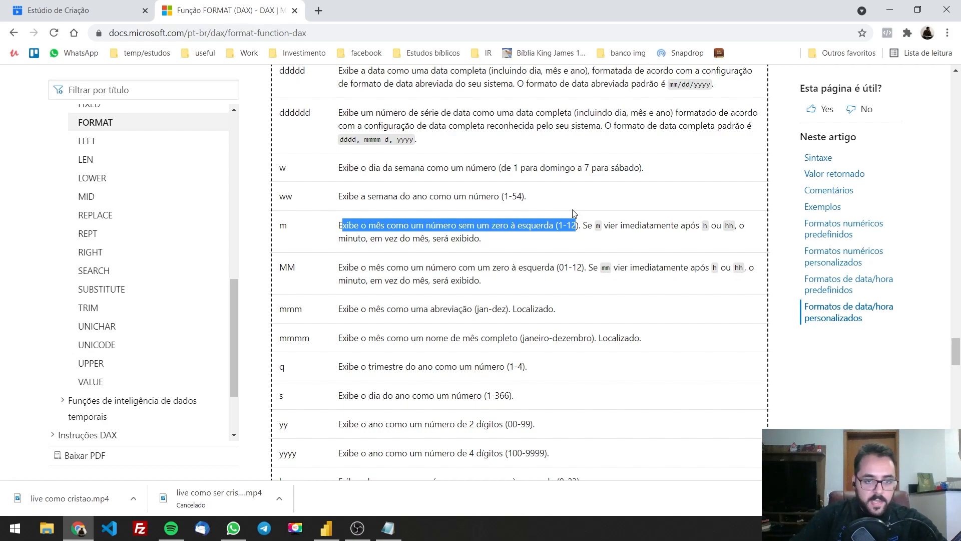
pyautogui.hotkey('alt', 'Tab')
pyautogui.click(200, 106)
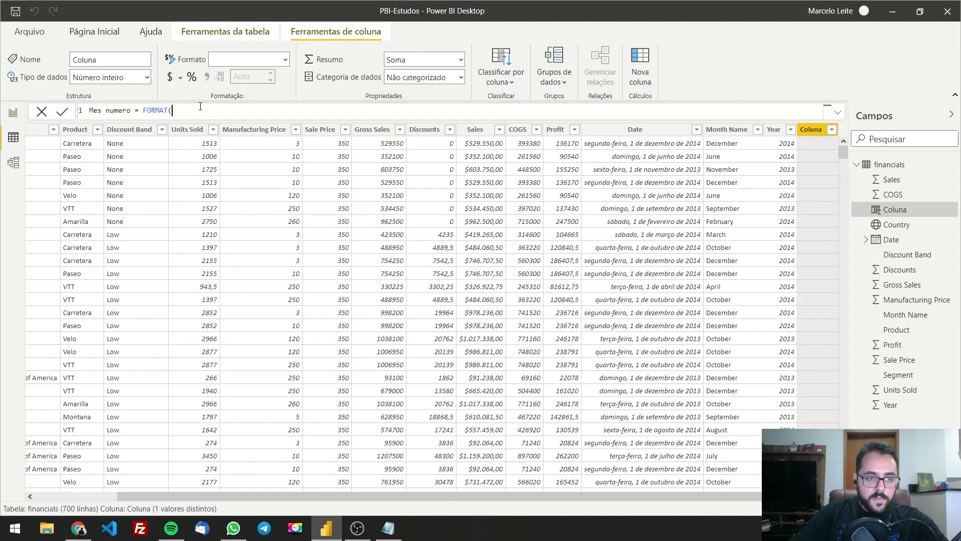
pyautogui.hotkey('alt', 'Tab')
pyautogui.moveTo(300, 228); pyautogui.dragTo(269, 227)
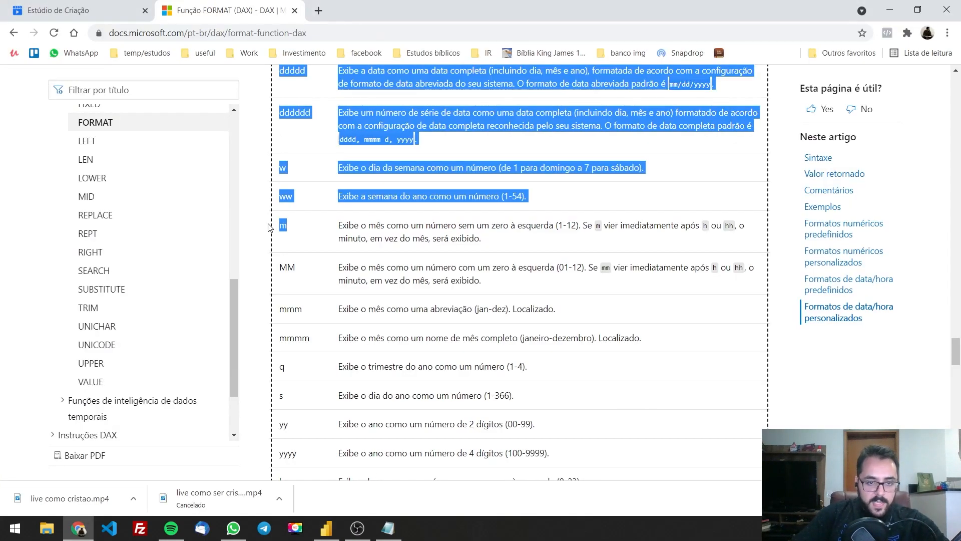
pyautogui.scroll(15, 359, 257)
pyautogui.scroll(20, 360, 257)
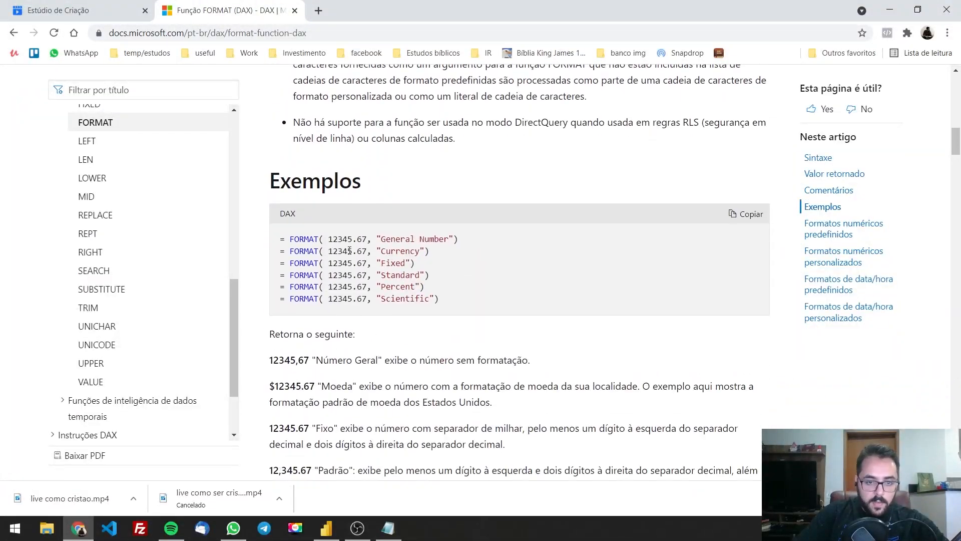
pyautogui.moveTo(370, 236); pyautogui.dragTo(445, 239)
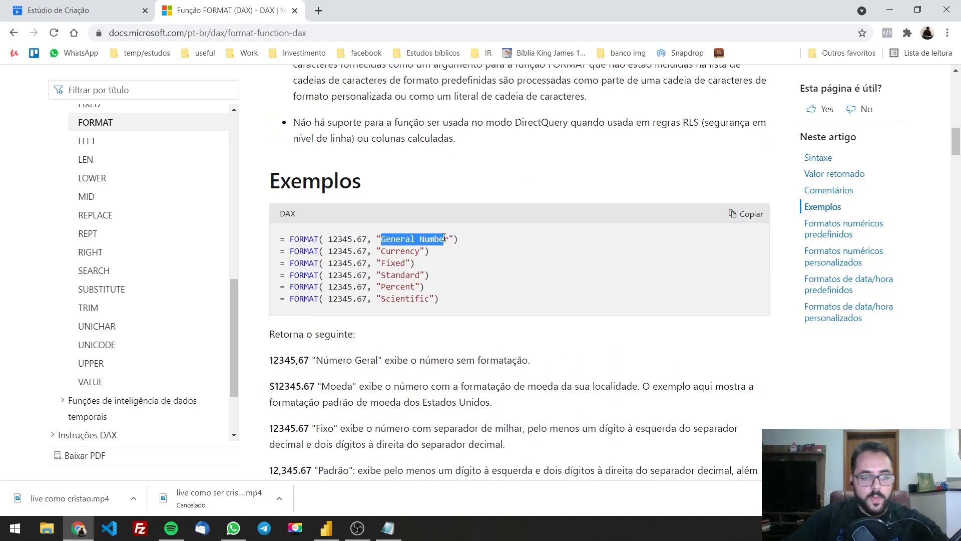
pyautogui.scroll(-8, 476, 185)
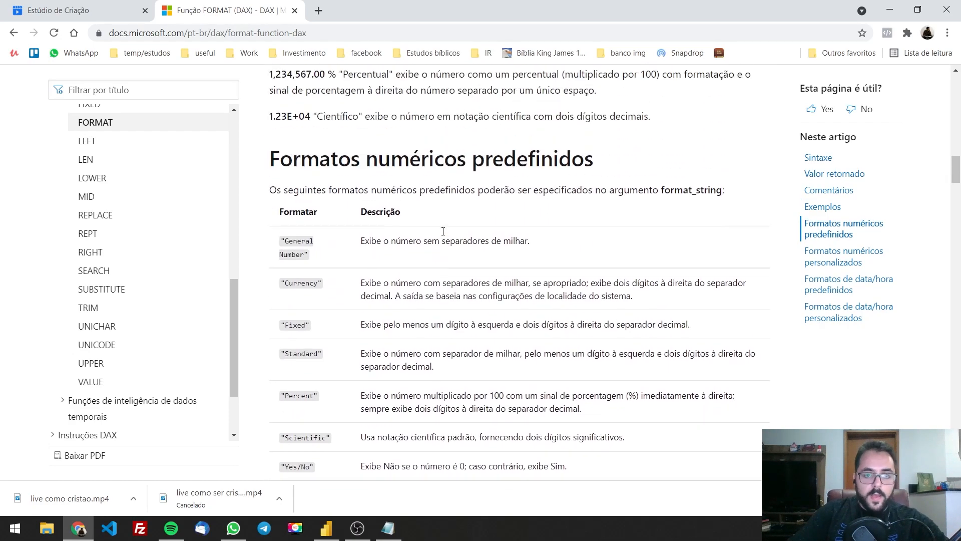
# Switch to Power BI Desktop and complete the new column's formula as Mes numero = FORMAT([Date],"m").
pyautogui.hotkey('alt', 'Tab')
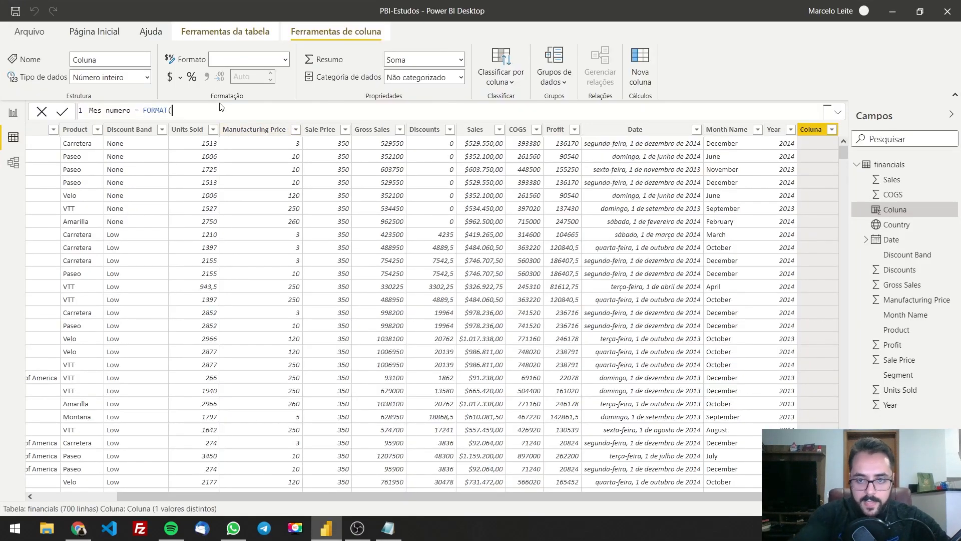
pyautogui.write('[Date]')
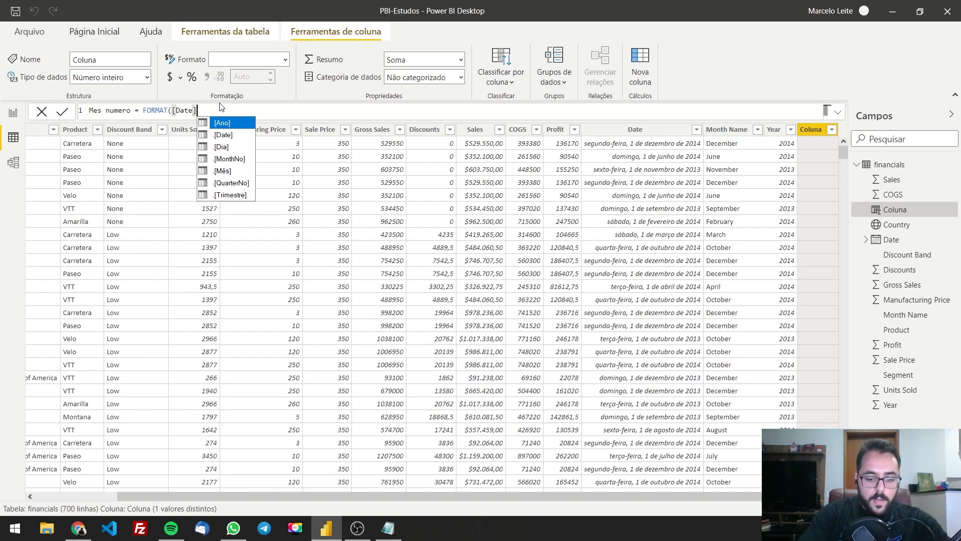
pyautogui.write(',"m')
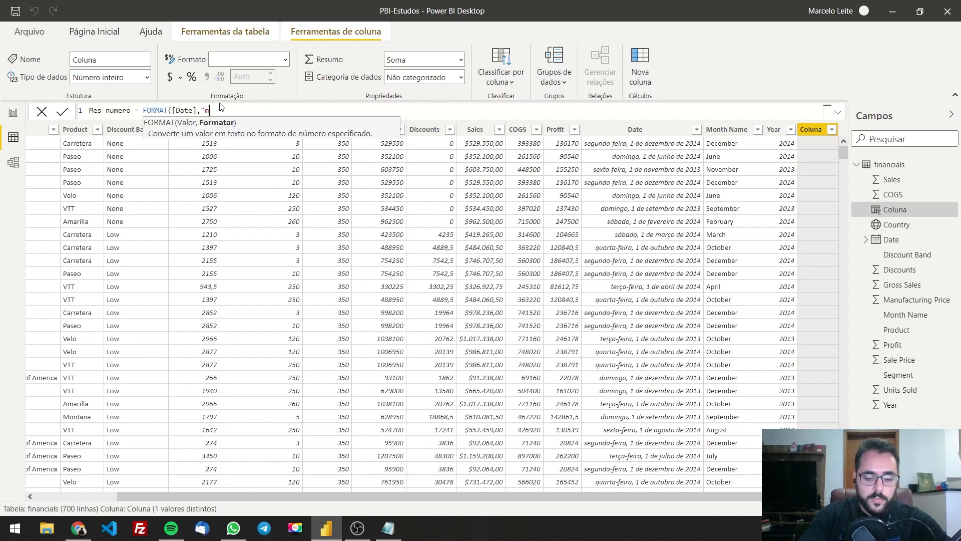
pyautogui.write(')')
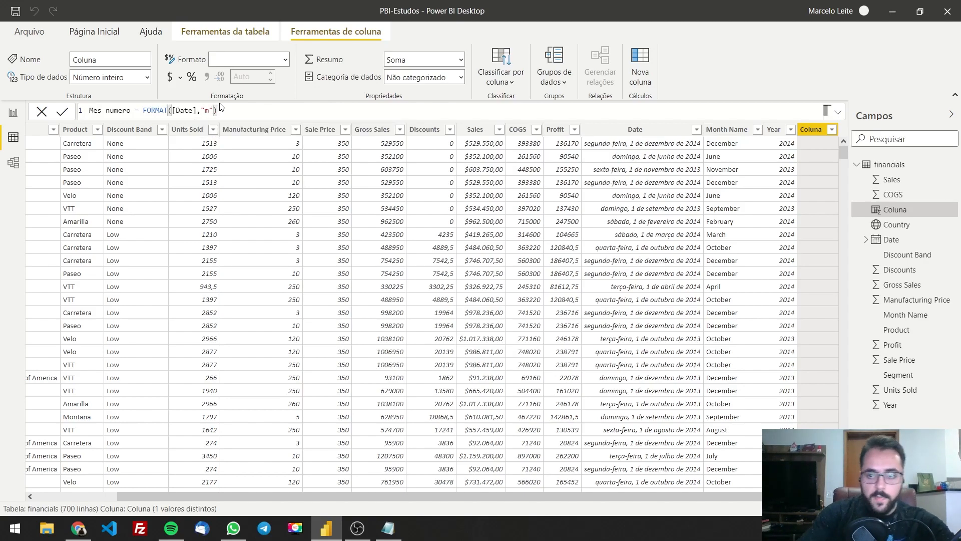
pyautogui.press('Return')
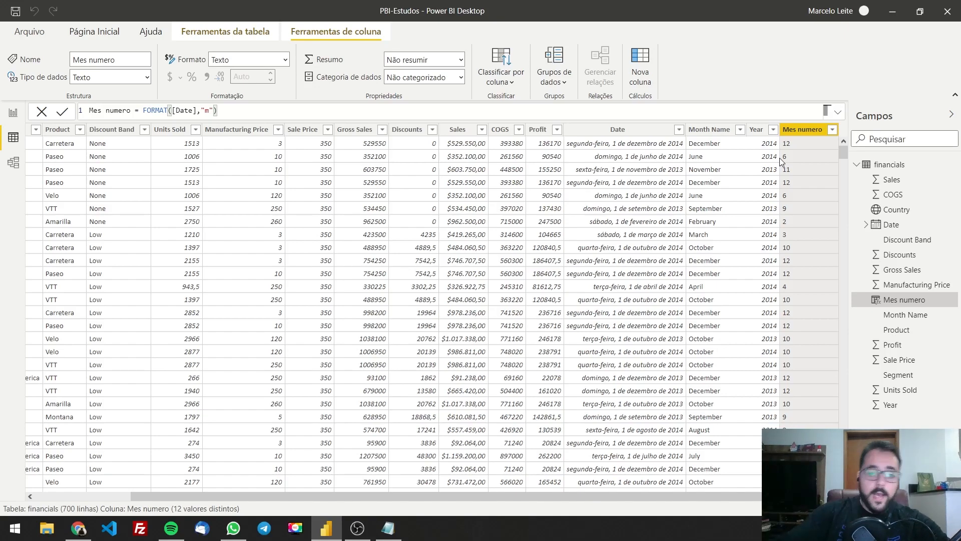
# Add another calculated column to the financials table and select its default name in the formula for replacement.
pyautogui.click(707, 131)
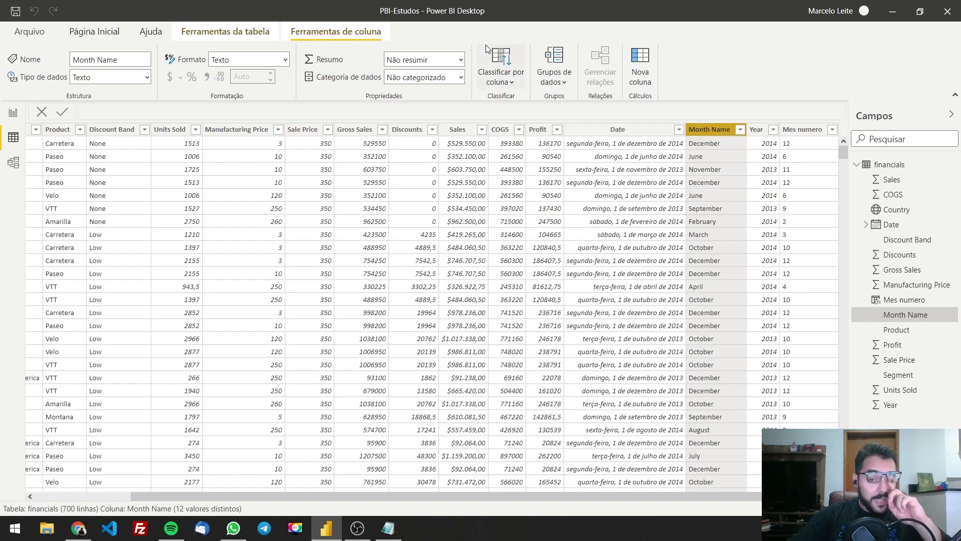
pyautogui.click(642, 60)
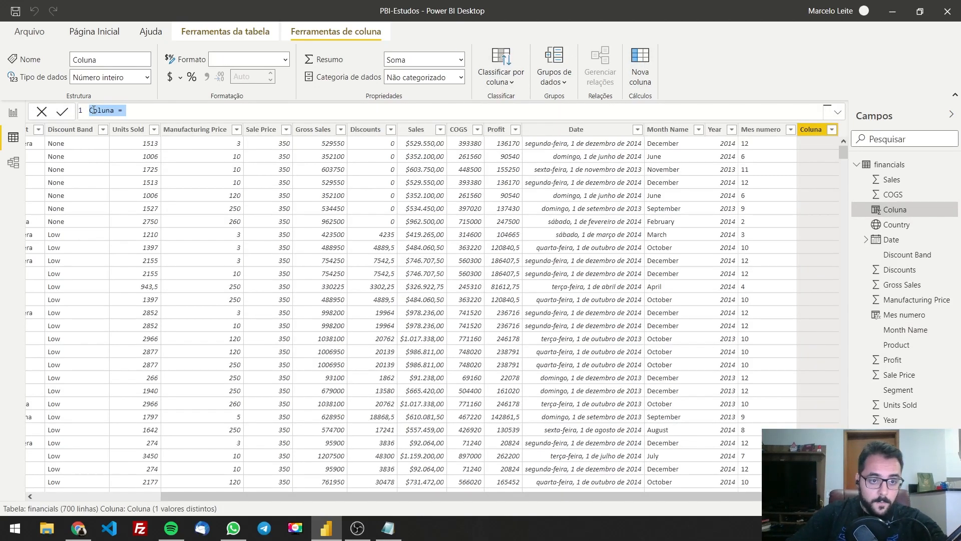
pyautogui.doubleClick(94, 109)
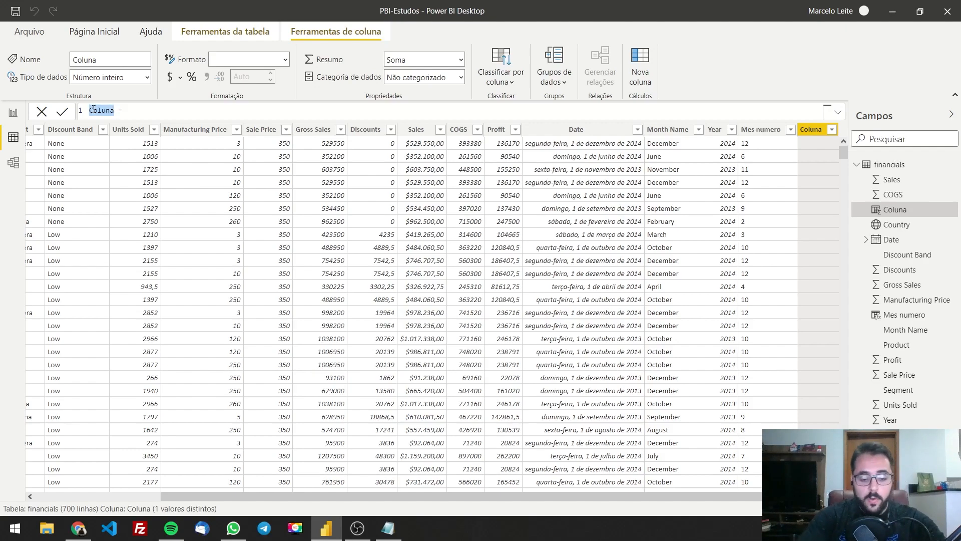
pyautogui.write('Data ')
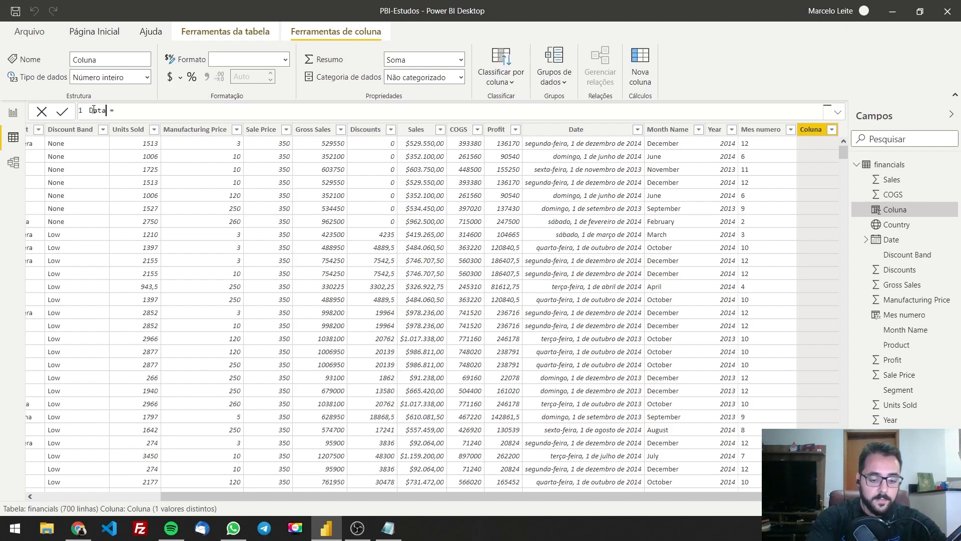
pyautogui.write('numerica')
pyautogui.press('BackSpace')
pyautogui.press('BackSpace')
pyautogui.press('BackSpace')
pyautogui.press('BackSpace')
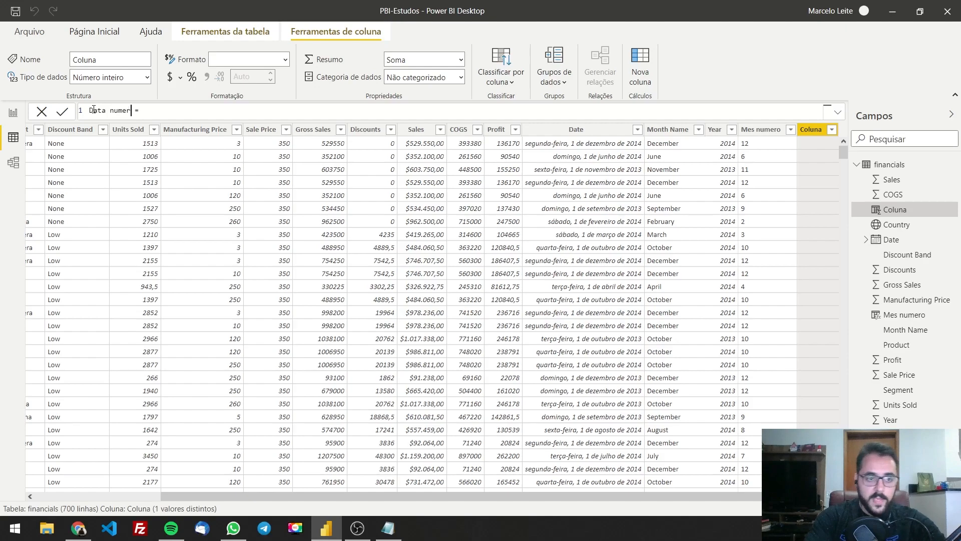
pyautogui.press('BackSpace')
pyautogui.press('BackSpace')
pyautogui.press('BackSpace')
pyautogui.press('BackSpace')
pyautogui.press('BackSpace')
pyautogui.press('BackSpace')
pyautogui.press('BackSpace')
pyautogui.press('BackSpace')
pyautogui.press('BackSpace')
# Name the column "Mês numerico mais dificil" and start its formula with SWITCH([Month Name],.
pyautogui.write('Mes numerico mais dificil')
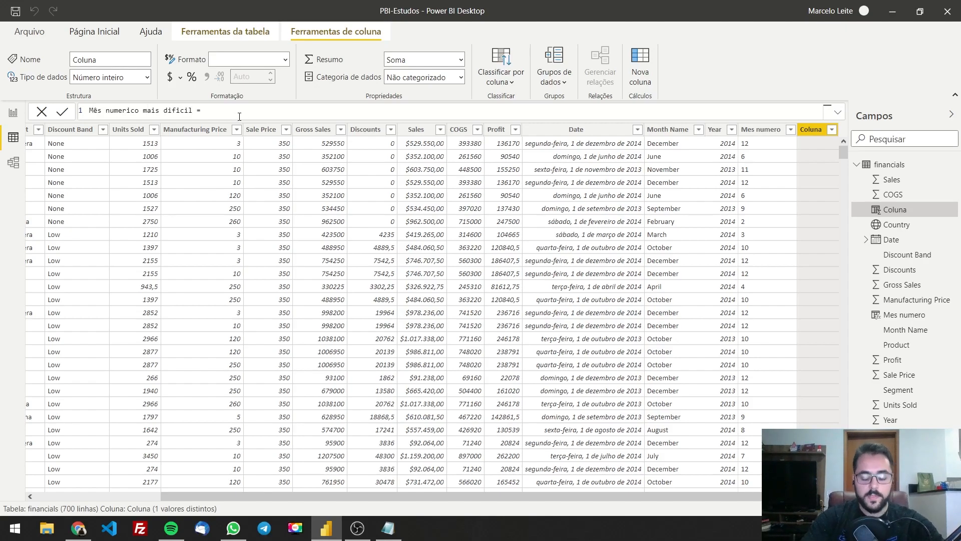
pyautogui.write('SWITCH(')
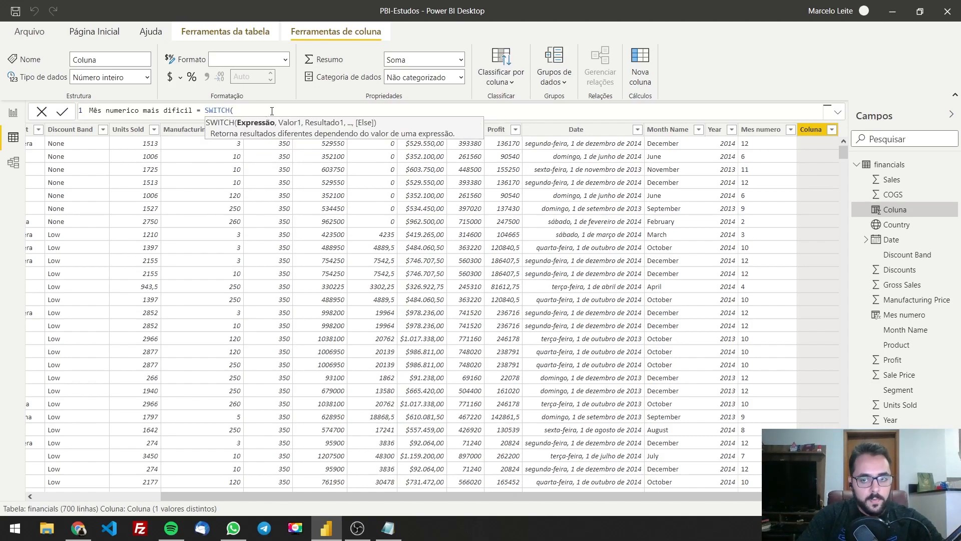
pyautogui.write('[')
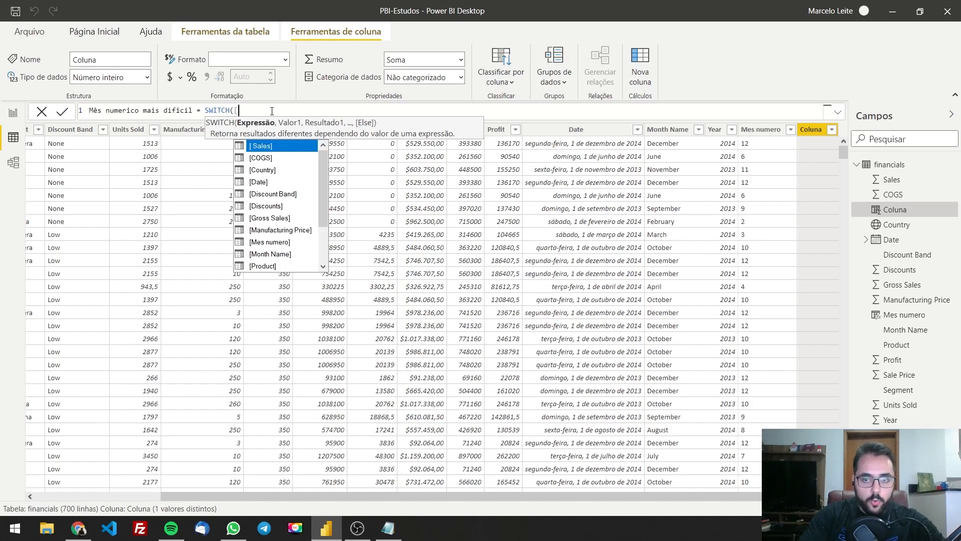
pyautogui.write('Month Name]')
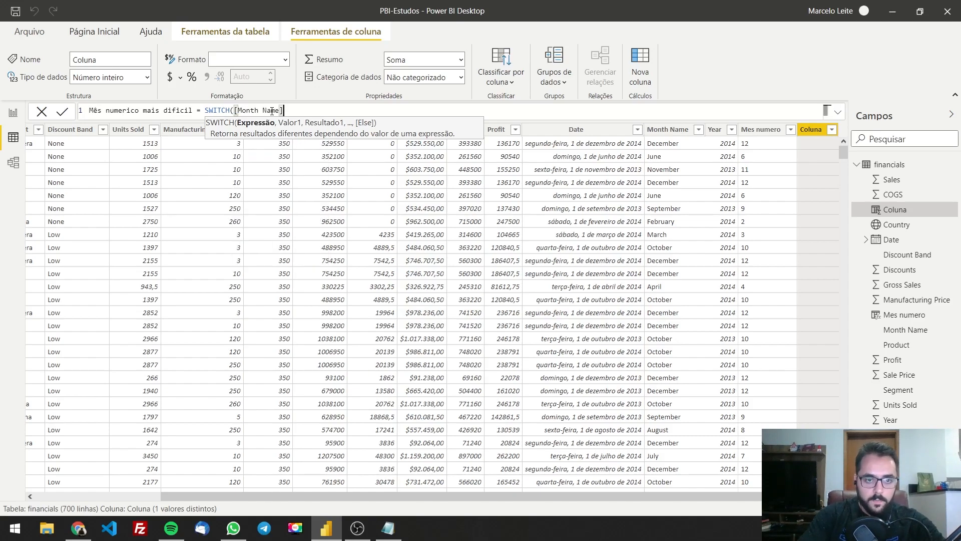
pyautogui.write(',')
# Add ten blank lines below the SWITCH line and indent the formula's second line beneath the function's arguments.
pyautogui.hotkey('shift', 'Return')
pyautogui.hotkey('shift', 'Return')
pyautogui.hotkey('shift', 'Return')
pyautogui.hotkey('shift', 'Return')
pyautogui.hotkey('shift', 'Return')
pyautogui.hotkey('shift', 'Return')
pyautogui.hotkey('shift', 'Return')
pyautogui.hotkey('shift', 'Return')
pyautogui.hotkey('shift', 'Return')
pyautogui.hotkey('shift', 'Return')
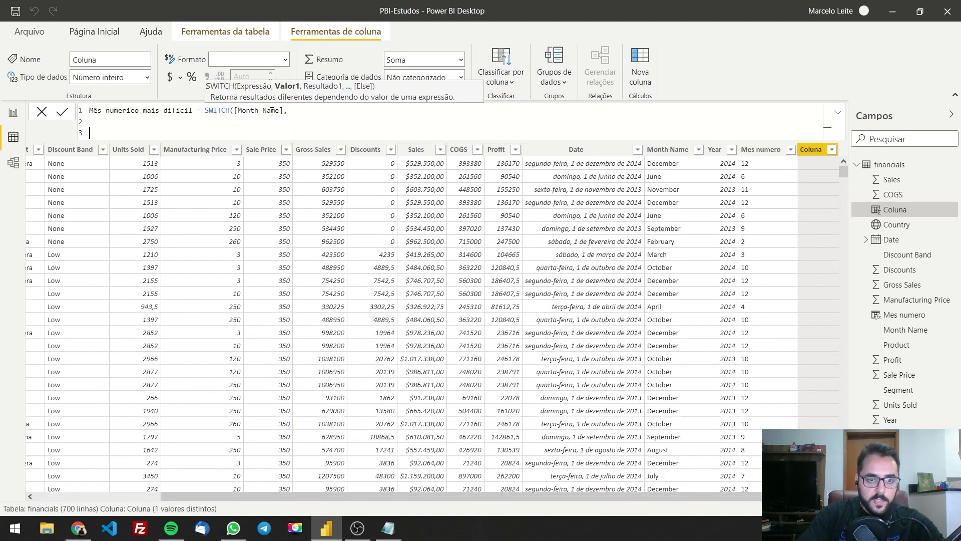
pyautogui.press('Up')
pyautogui.press('Up')
pyautogui.press('Up')
pyautogui.press('Up')
pyautogui.press('Up')
pyautogui.press('Up')
pyautogui.press('Up')
pyautogui.press('Up')
pyautogui.press('Up')
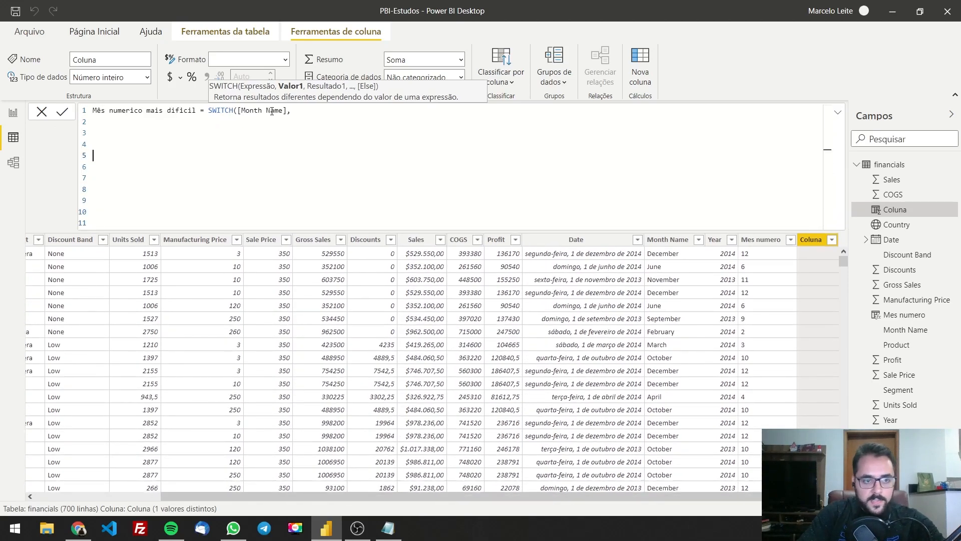
pyautogui.press('Tab')
pyautogui.press('Tab')
pyautogui.press('Tab')
pyautogui.press('Tab')
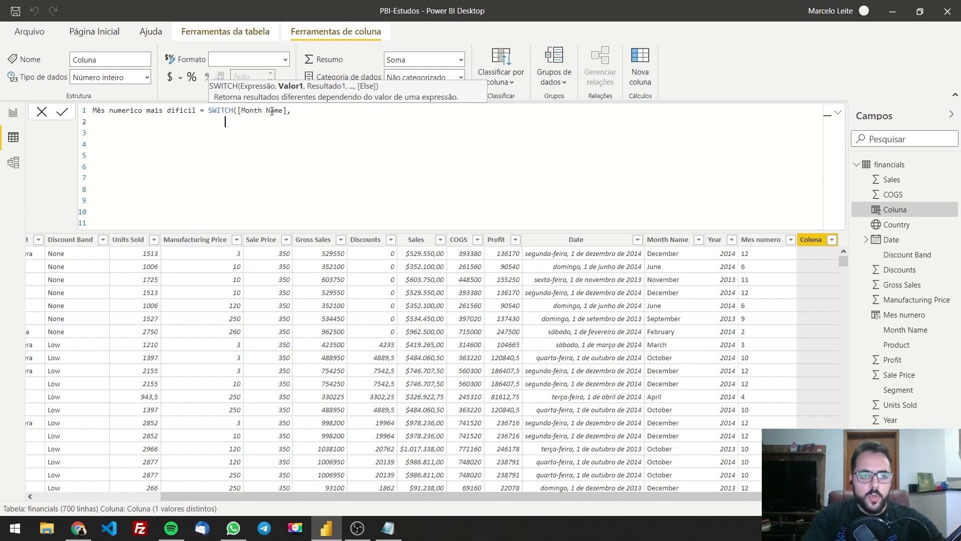
# Enter "January" followed by a comma as the first SWITCH value, matching the capitalization used in the Month Name column.
pyautogui.write('j')
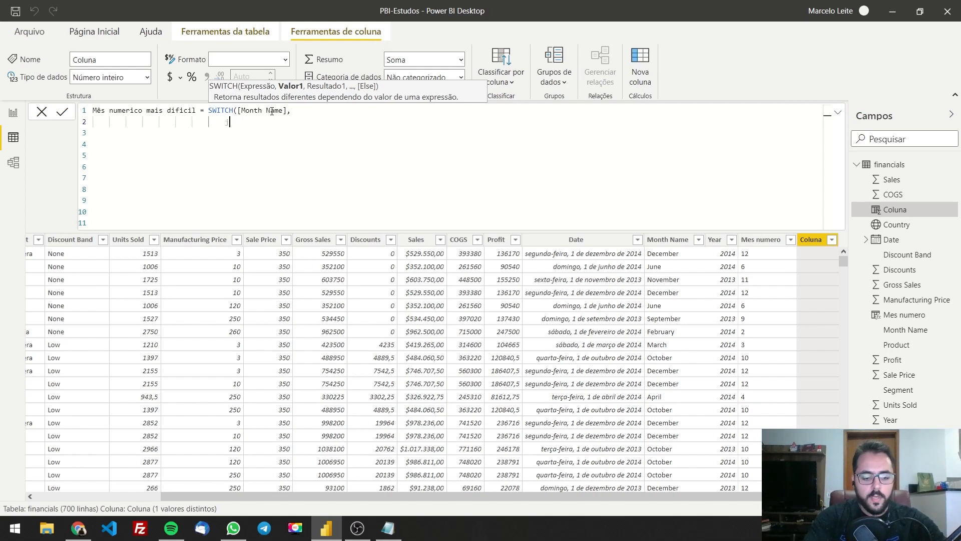
pyautogui.press('BackSpace')
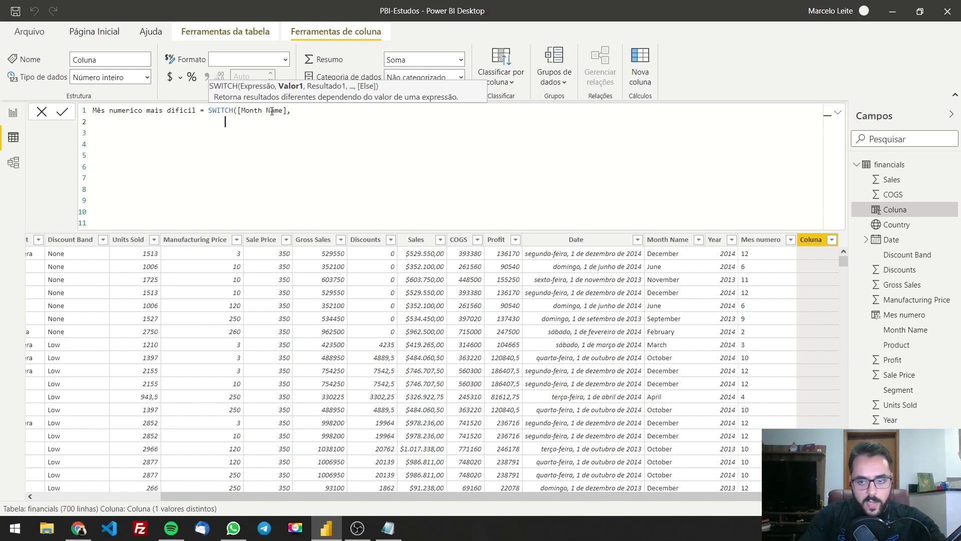
pyautogui.write('"k')
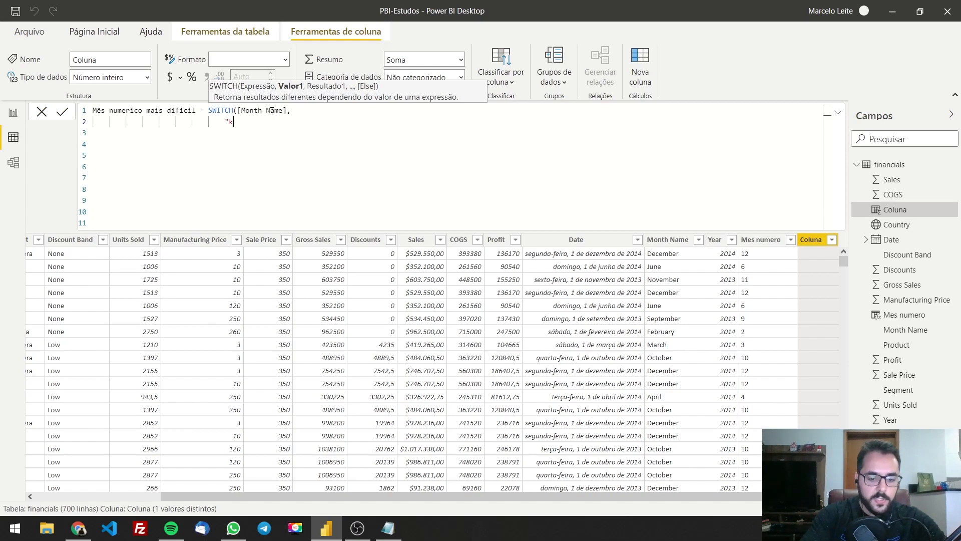
pyautogui.press('BackSpace')
pyautogui.write('j')
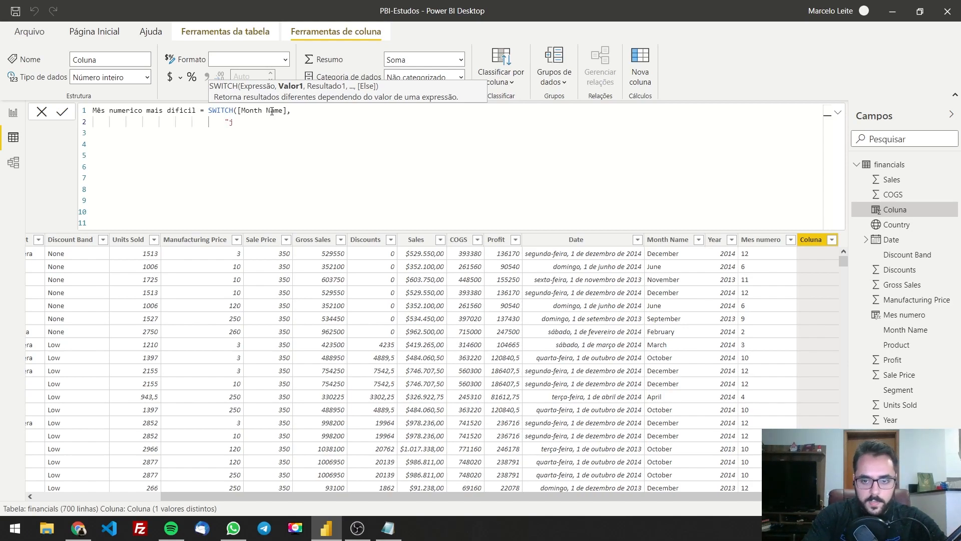
pyautogui.press('BackSpace')
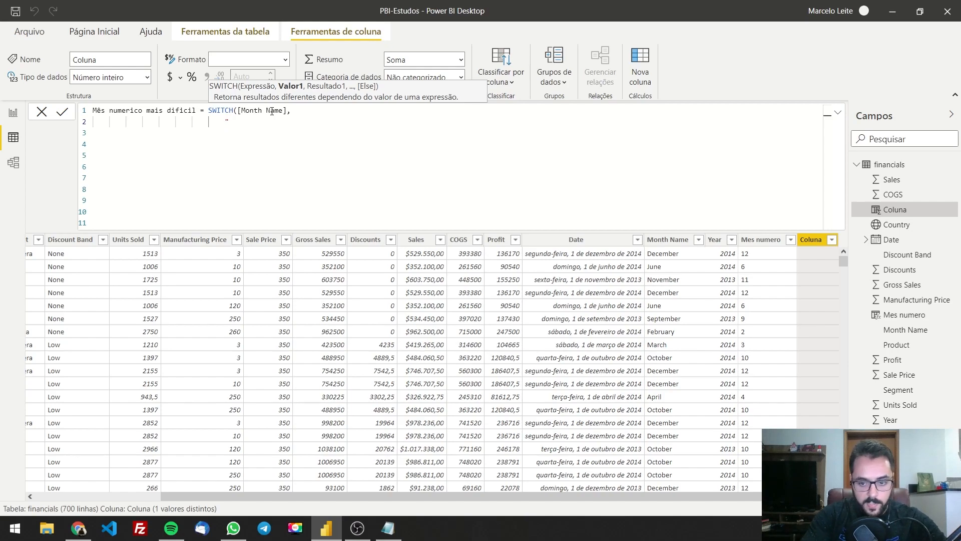
pyautogui.write('jANUARY')
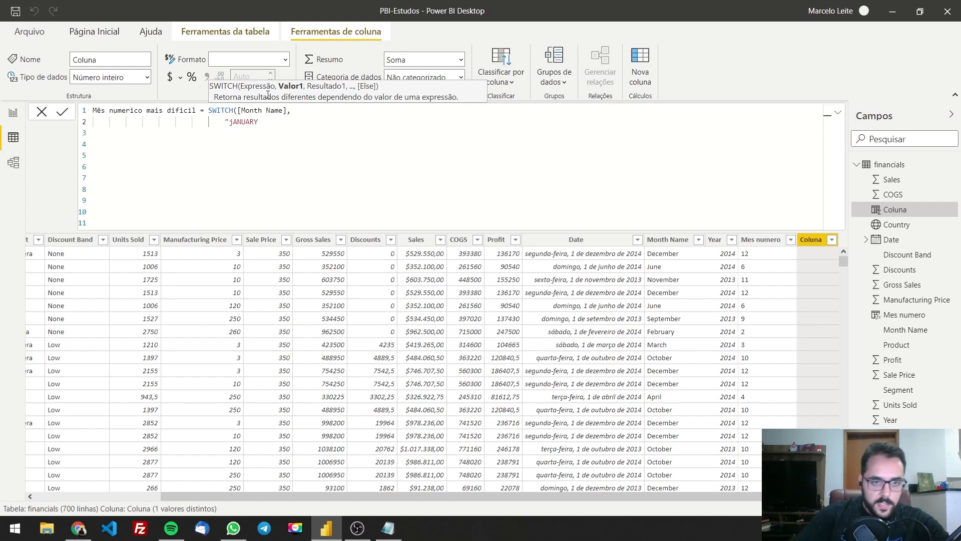
pyautogui.scroll(-6, 630, 307)
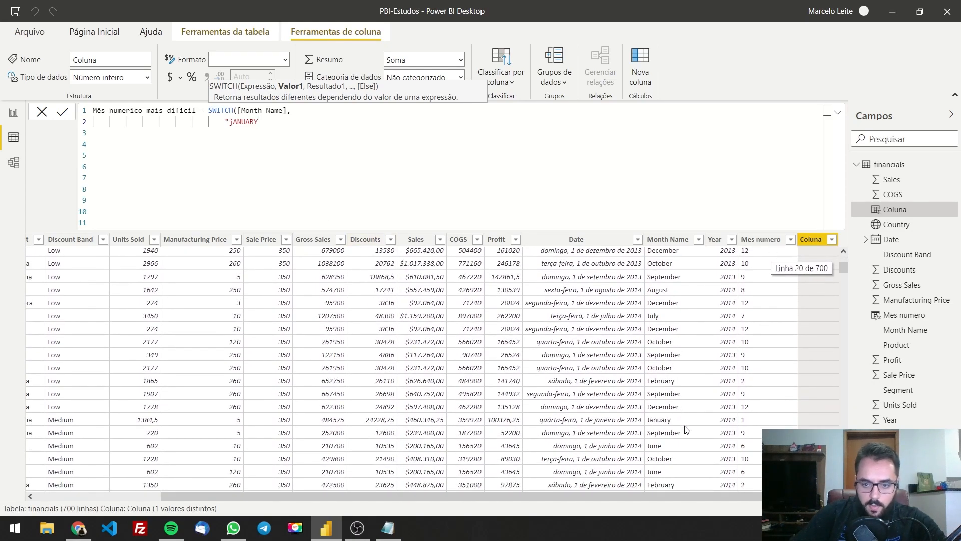
pyautogui.press('BackSpace')
pyautogui.press('BackSpace')
pyautogui.press('BackSpace')
pyautogui.press('BackSpace')
pyautogui.press('BackSpace')
pyautogui.press('BackSpace')
pyautogui.press('BackSpace')
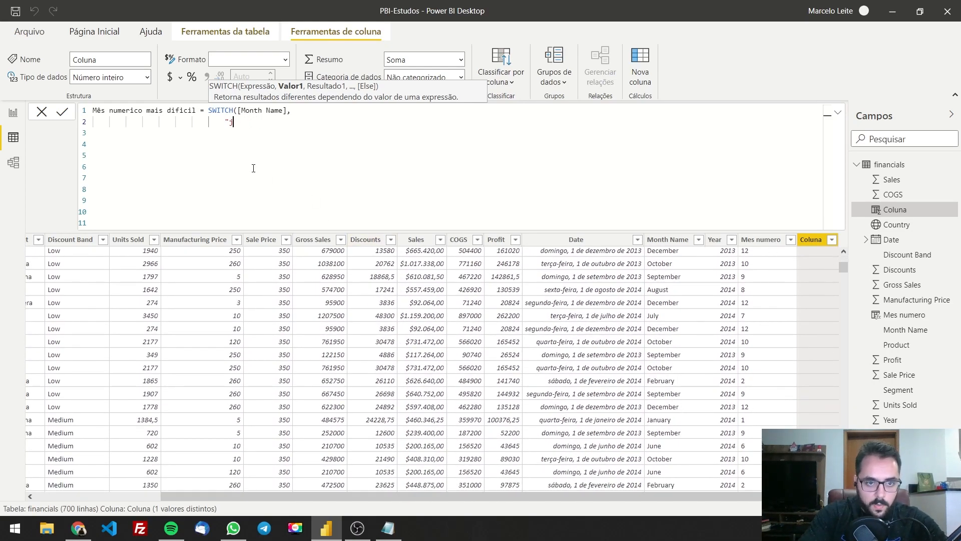
pyautogui.write('Janua')
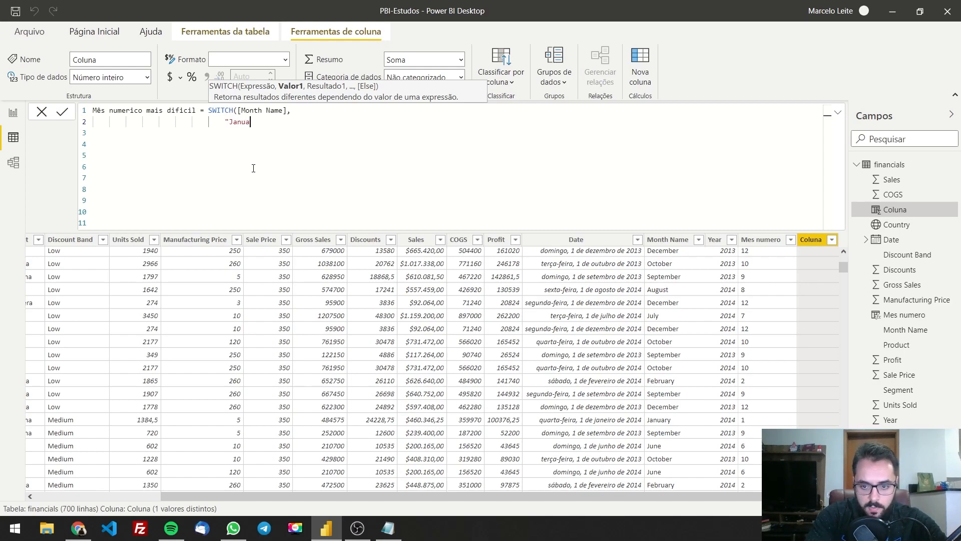
pyautogui.write('a')
pyautogui.press('BackSpace')
pyautogui.write('ry"')
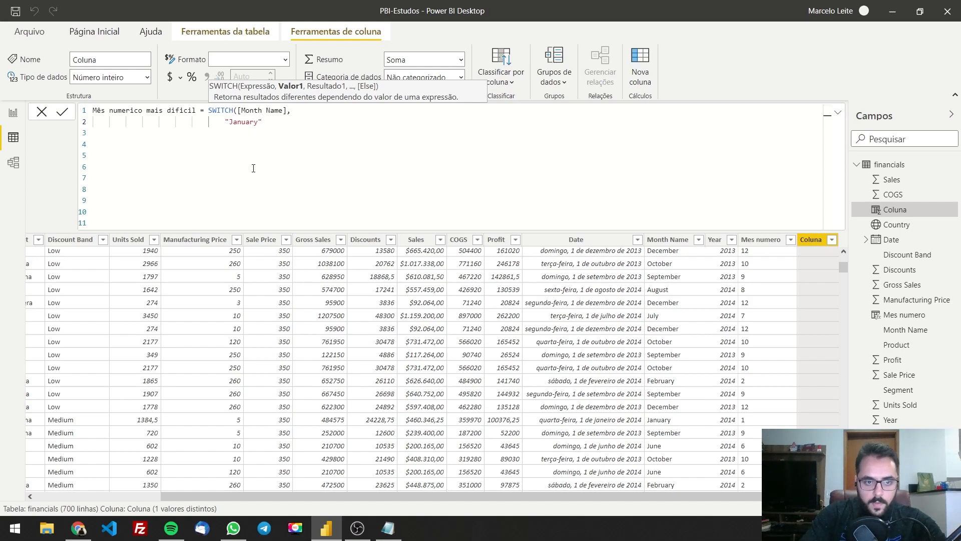
pyautogui.write(',')
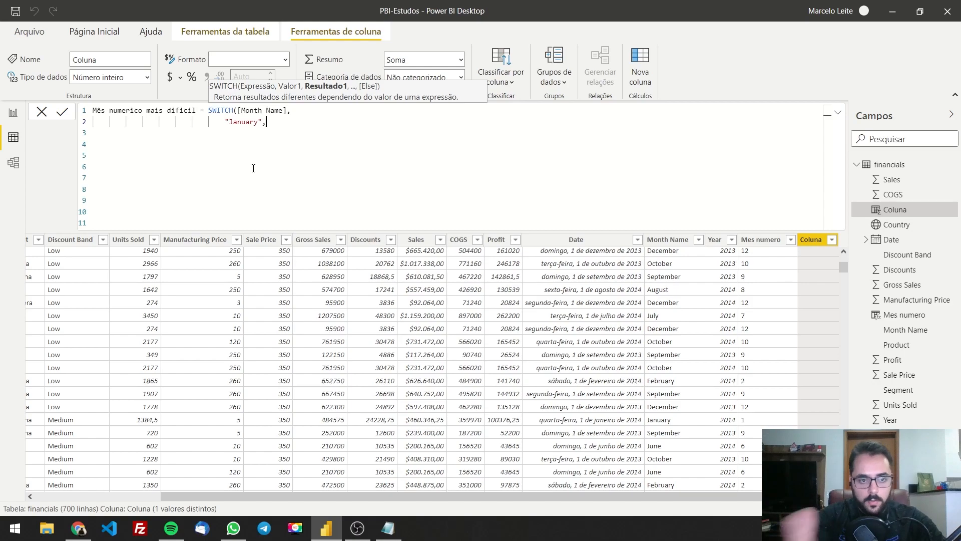
# Return 1 for "January" in the SWITCH formula and add a "February" case returning 2 on the following line.
pyautogui.write("'")
pyautogui.press('BackSpace')
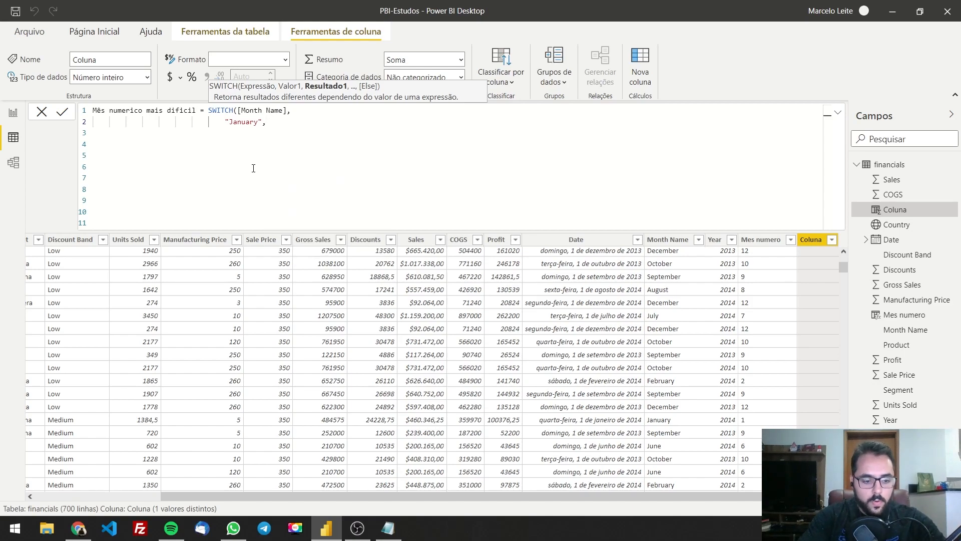
pyautogui.write('1,')
pyautogui.hotkey('shift', 'Return')
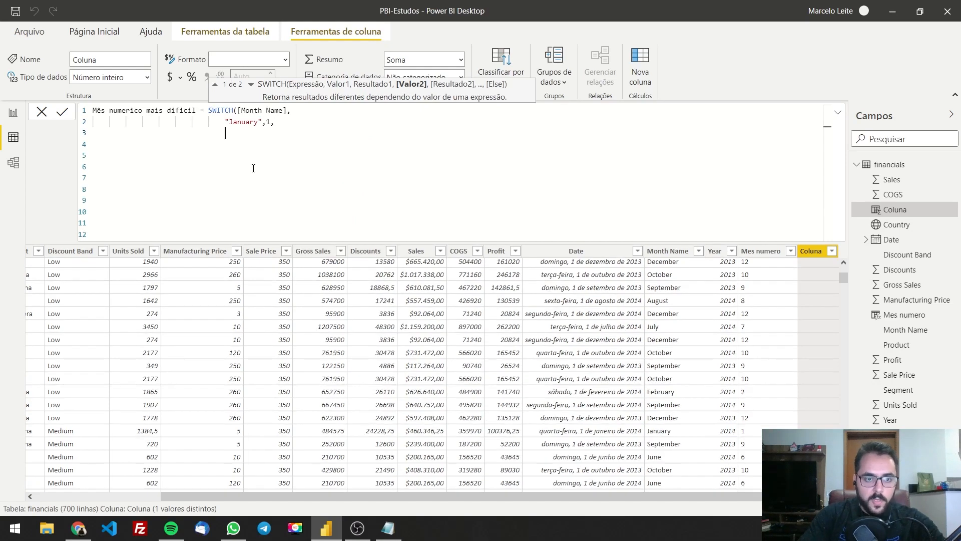
pyautogui.write('"February')
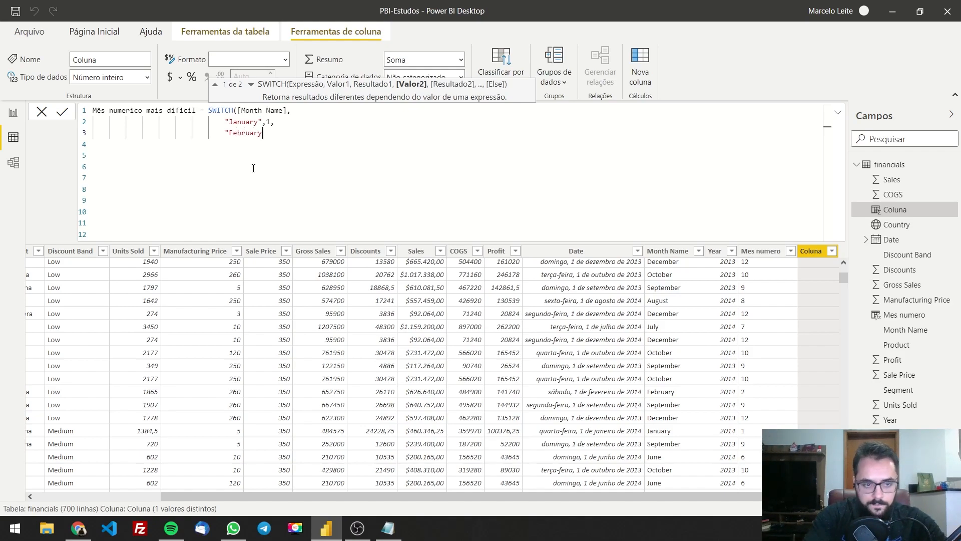
pyautogui.write('",')
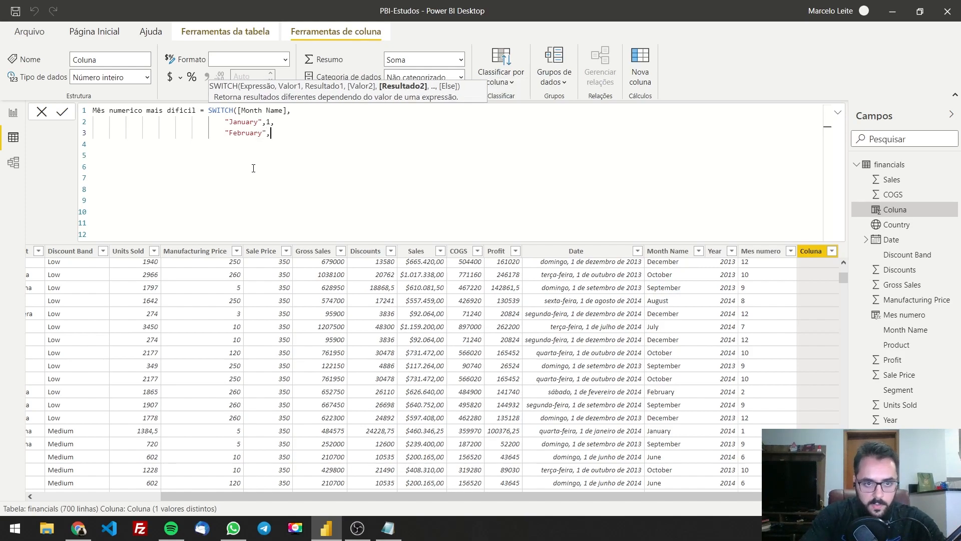
pyautogui.write('2,')
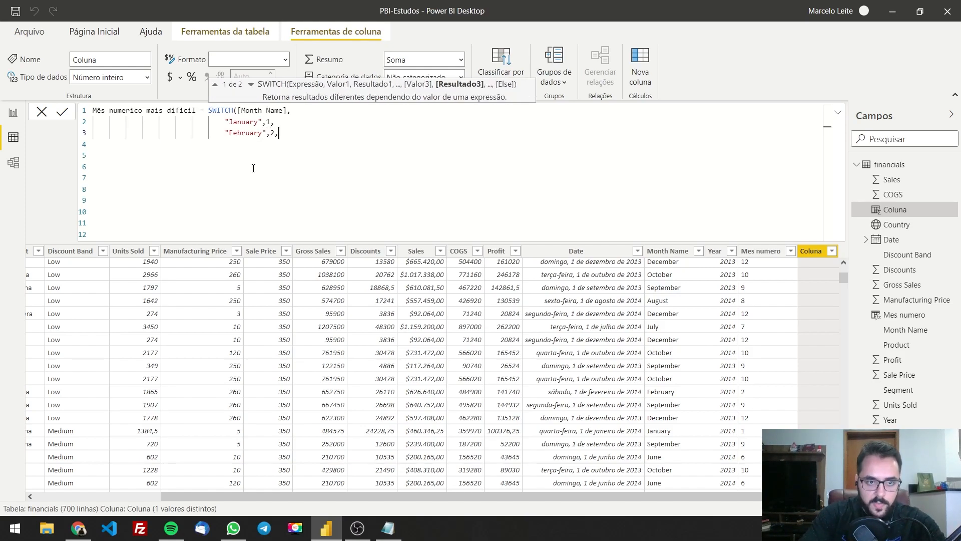
pyautogui.press('Return')
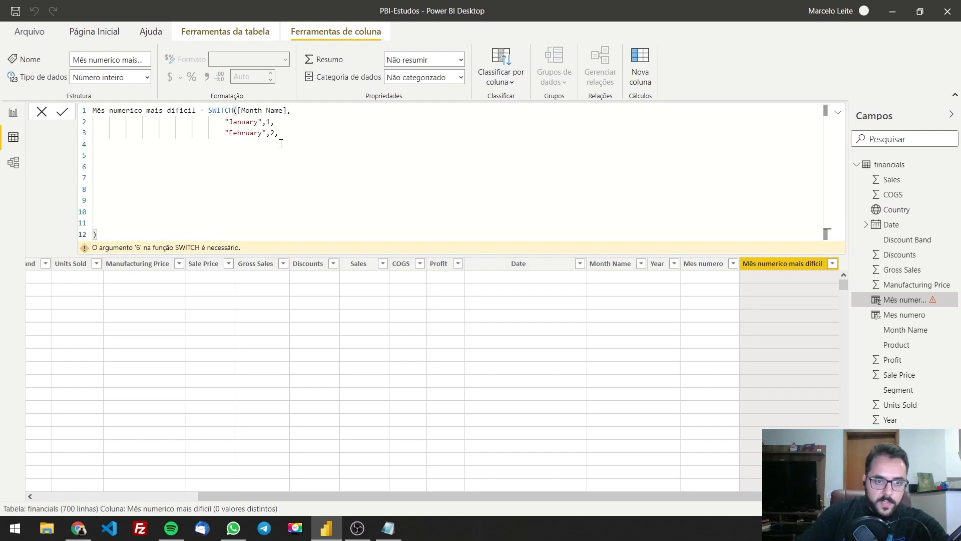
# Replace the trailing comma after the February case with a closing parenthesis and commit the formula.
pyautogui.click(283, 134)
pyautogui.press('BackSpace')
pyautogui.write(')')
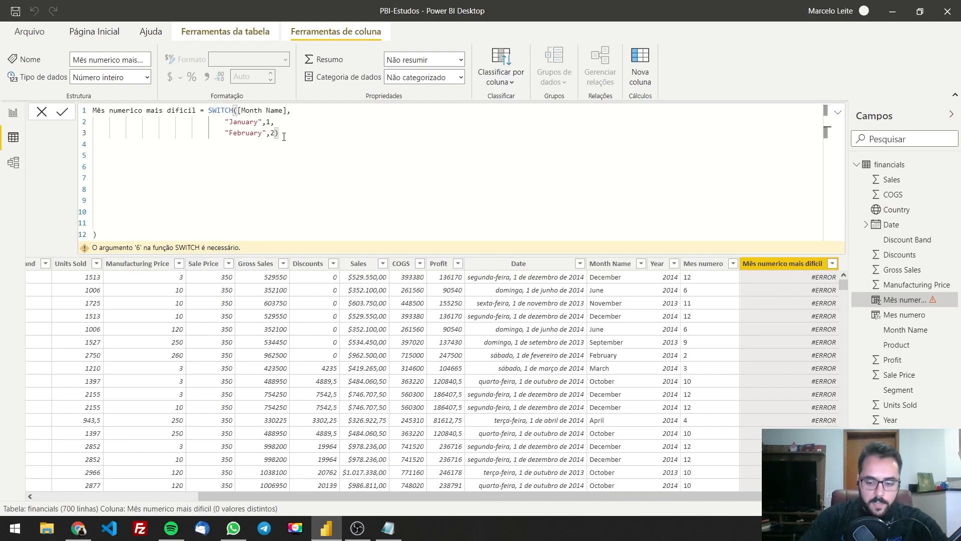
pyautogui.press('Return')
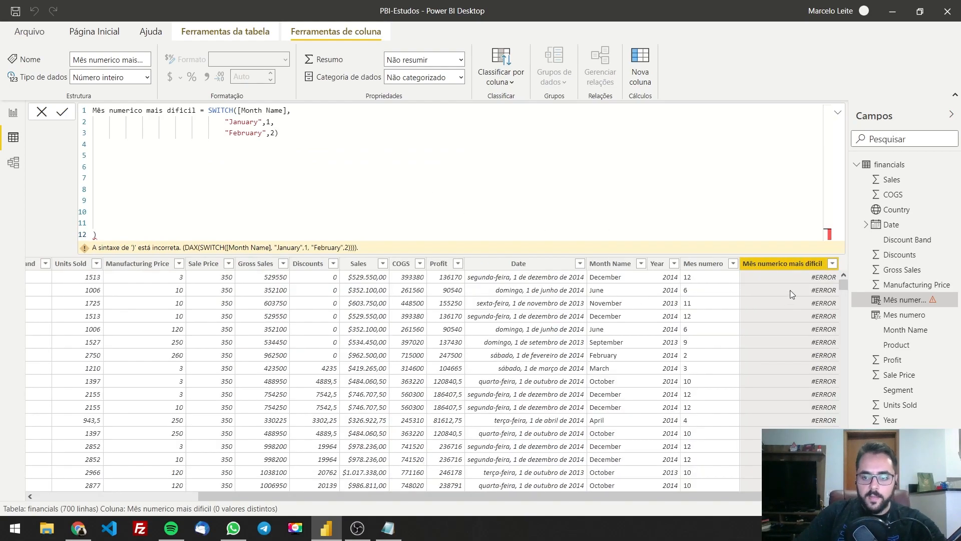
pyautogui.scroll(-10, 790, 351)
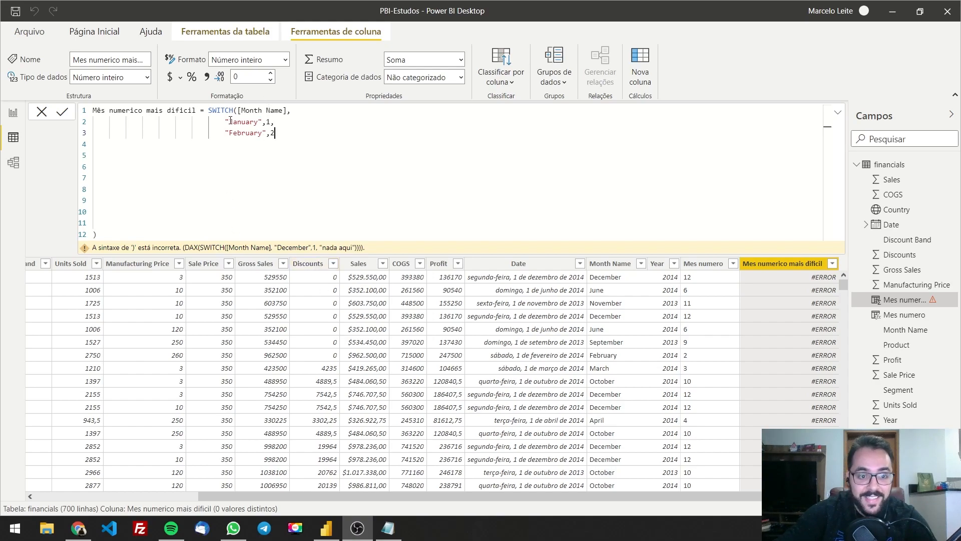
# Close the SWITCH function right after the February case and delete the leftover blank lines and stray parenthesis below.
pyautogui.click(311, 167)
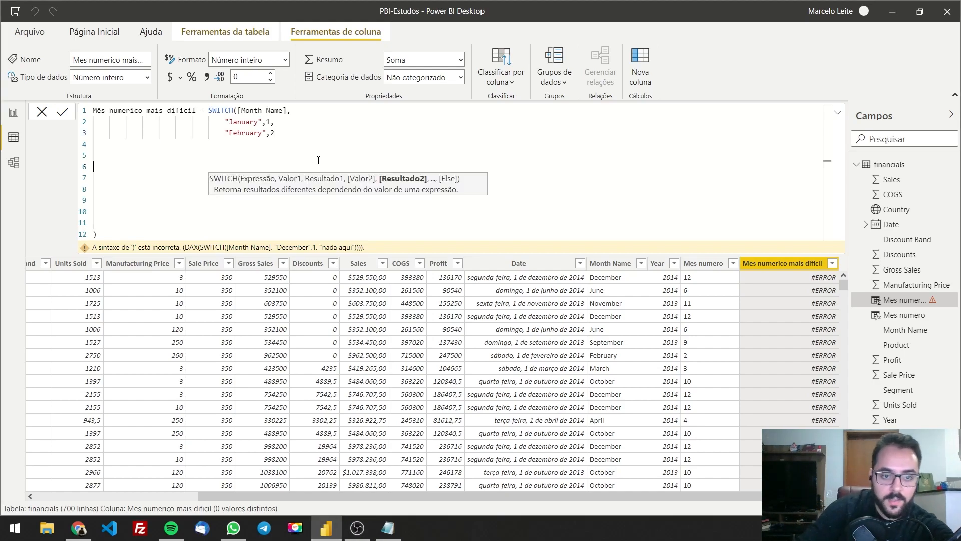
pyautogui.click(303, 141)
pyautogui.click(288, 138)
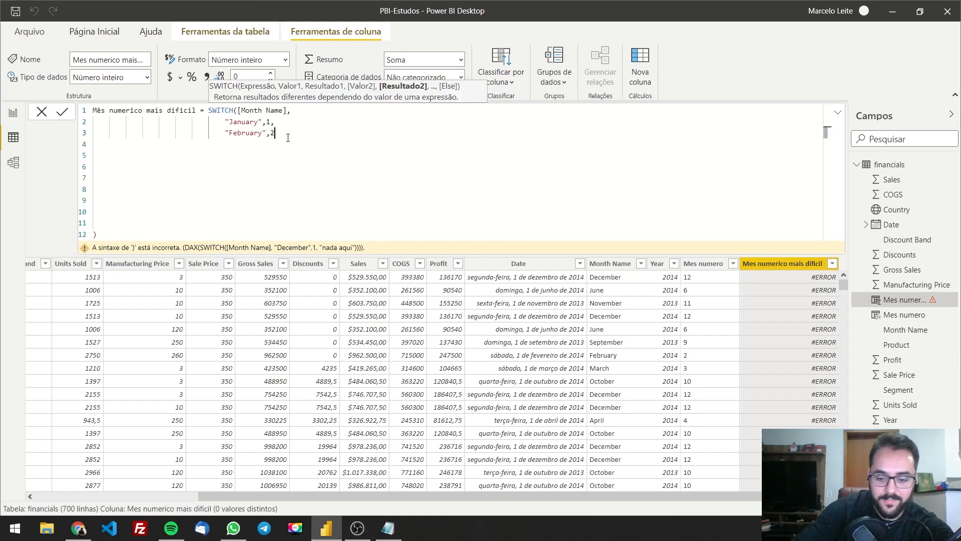
pyautogui.write(')')
pyautogui.moveTo(151, 222); pyautogui.dragTo(65, 143)
pyautogui.press('Delete')
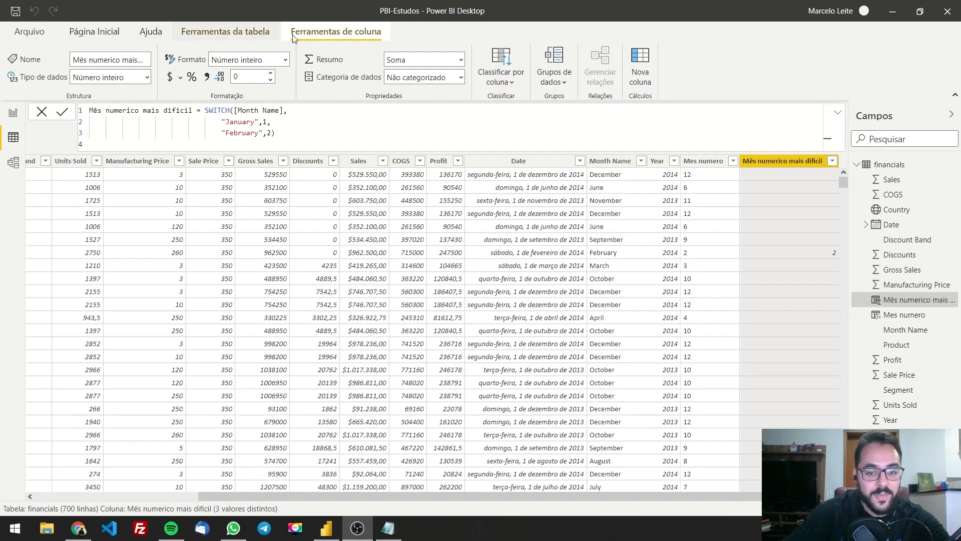
# Check the SWITCH example in the Microsoft documentation in the browser, and return to Power BI Desktop to inspect the February row's result.
pyautogui.hotkey('alt', 'Tab')
pyautogui.press('Tab')
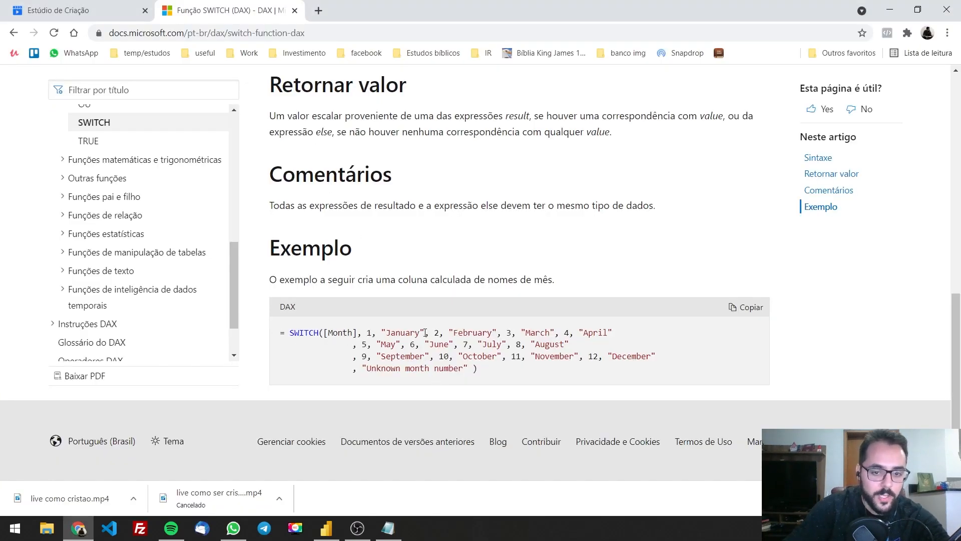
pyautogui.hotkey('alt', 'Tab')
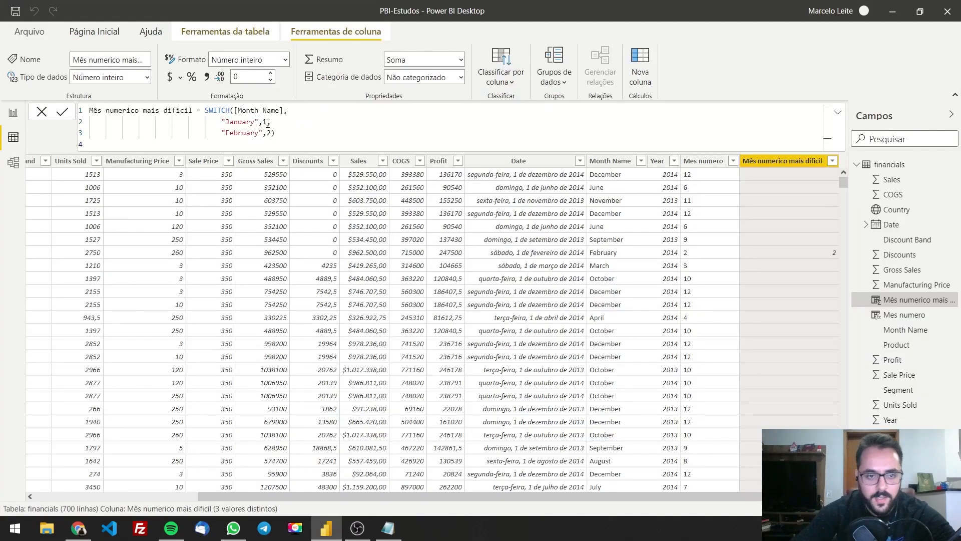
pyautogui.write(',')
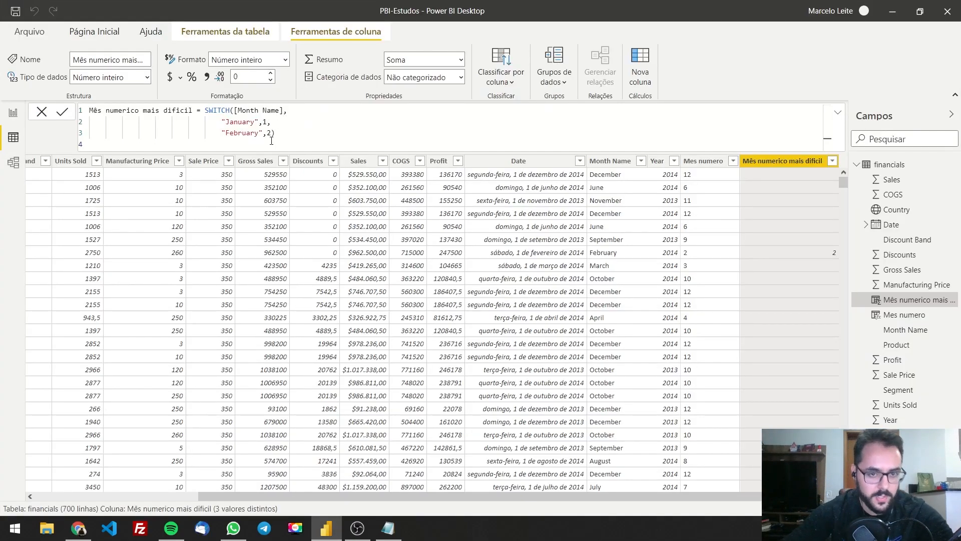
pyautogui.click(816, 252)
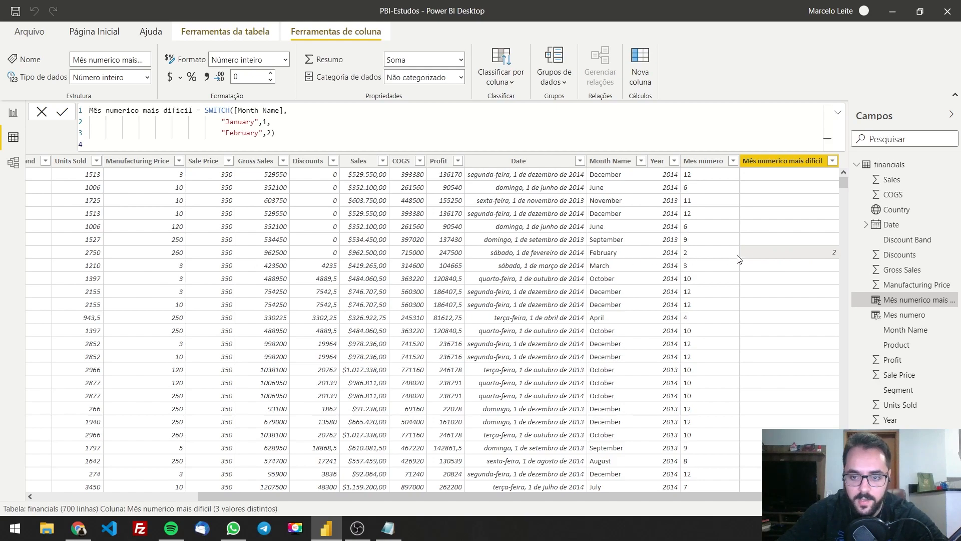
# Add a "March" case returning 3 on a new line of the SWITCH formula and commit it.
pyautogui.click(273, 134)
pyautogui.write(',)')
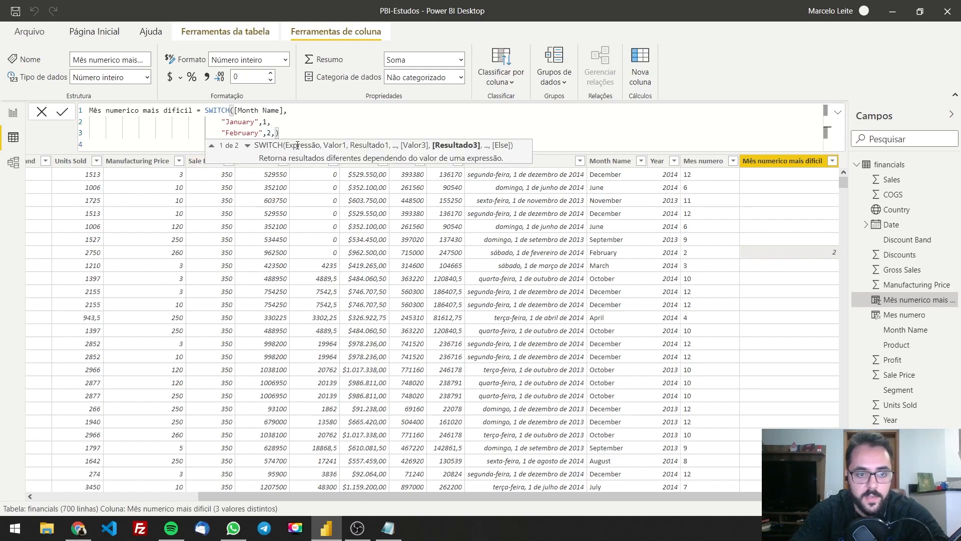
pyautogui.hotkey('shift', 'Return')
pyautogui.write('"')
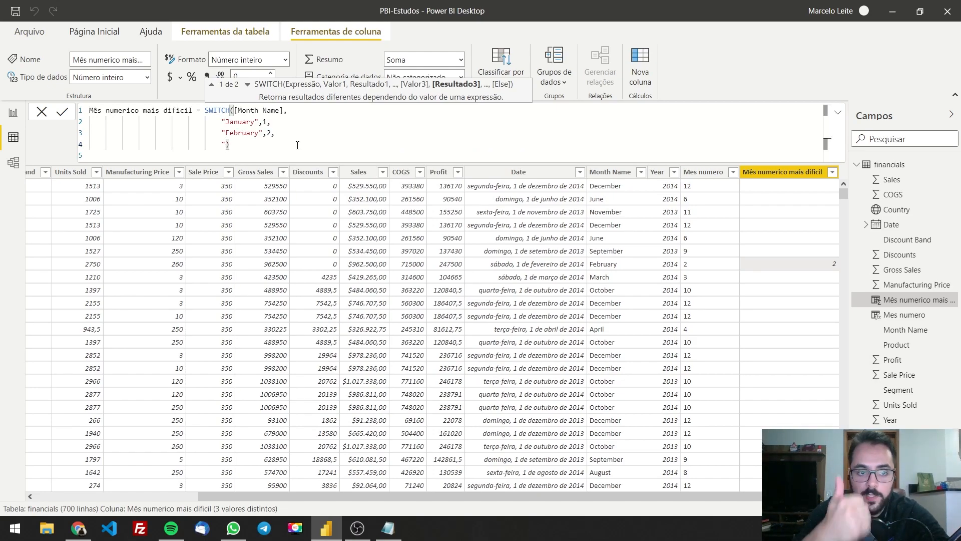
pyautogui.write('March')
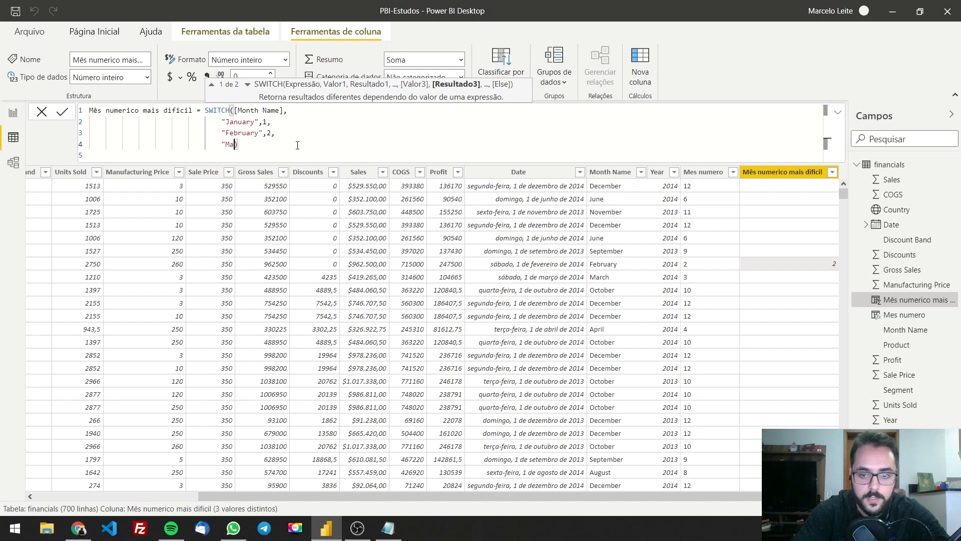
pyautogui.write('"')
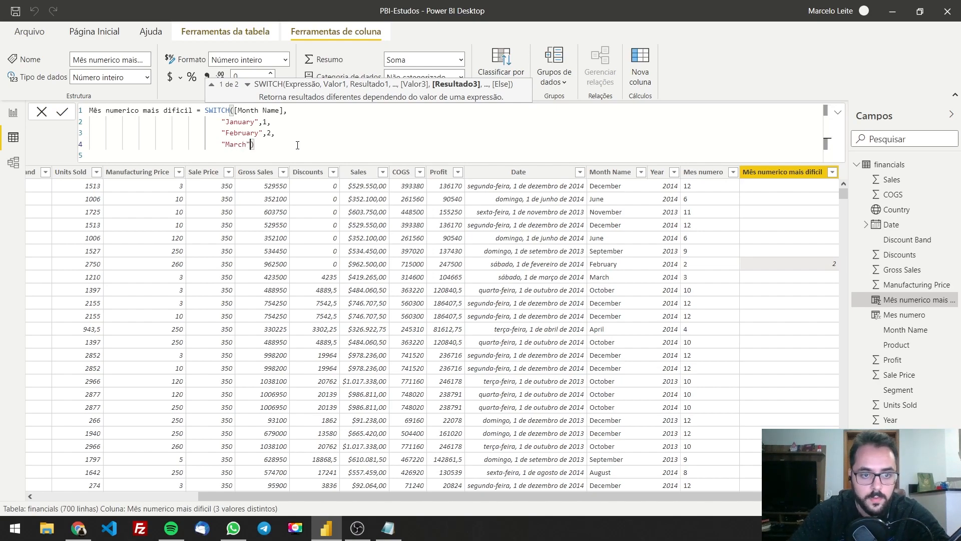
pyautogui.write(',')
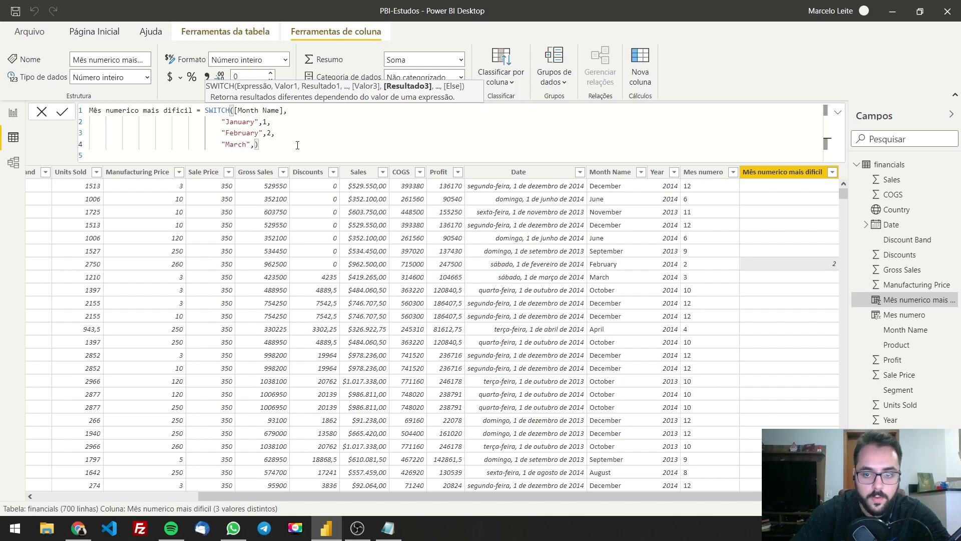
pyautogui.write('2')
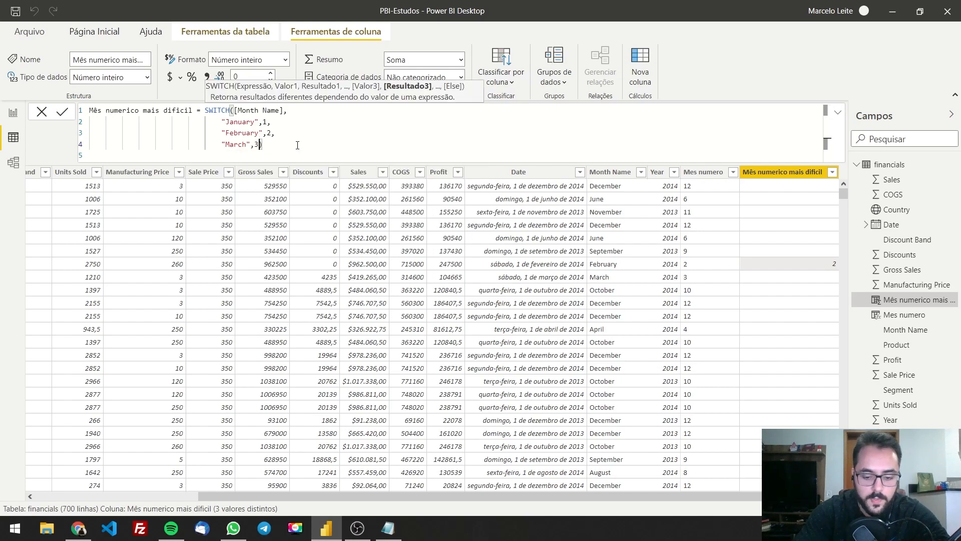
pyautogui.press('Return')
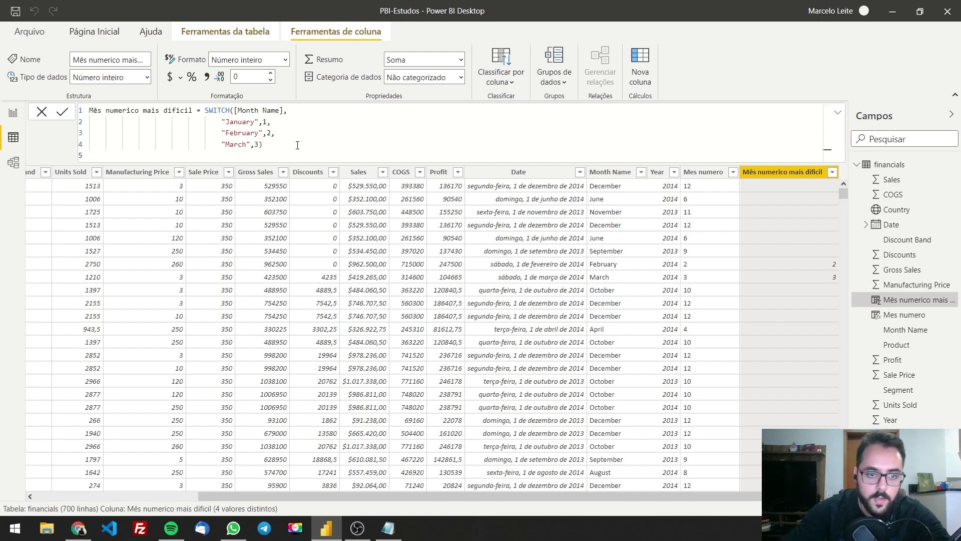
pyautogui.click(262, 145)
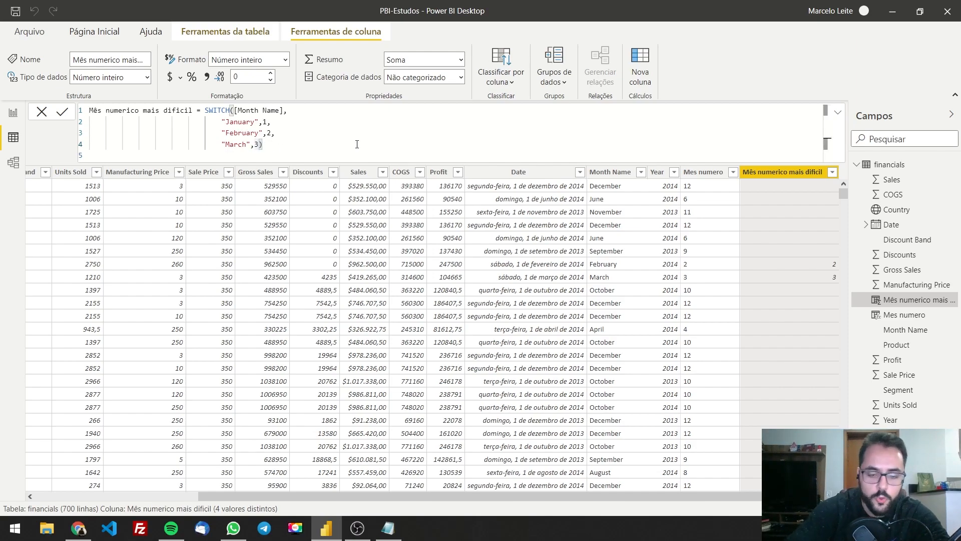
pyautogui.press('Return')
pyautogui.press('BackSpace')
pyautogui.press('BackSpace')
pyautogui.press('BackSpace')
pyautogui.press('BackSpace')
pyautogui.press('BackSpace')
pyautogui.press('BackSpace')
pyautogui.press('BackSpace')
pyautogui.press('BackSpace')
pyautogui.press('BackSpace')
pyautogui.press('BackSpace')
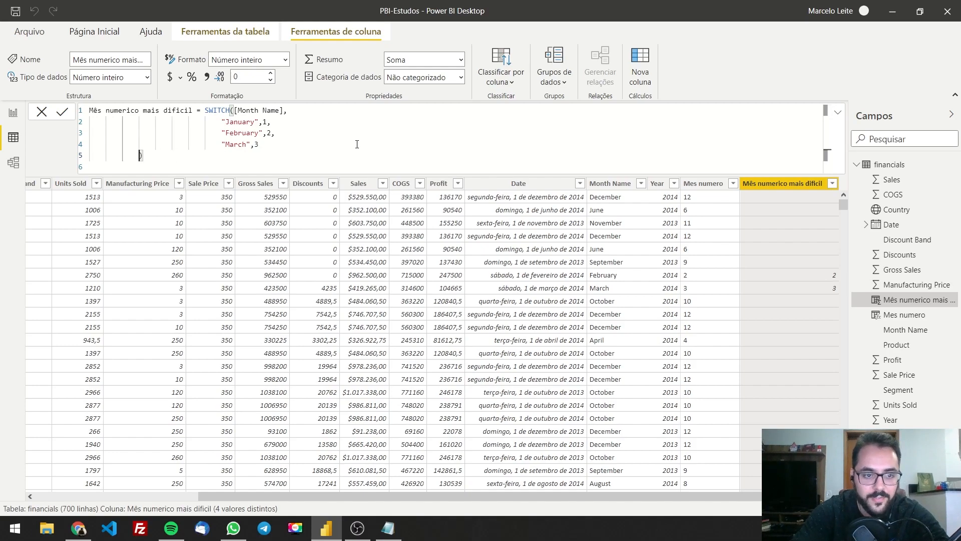
# Add an "April" case returning 4 on a new line after the March case and commit the formula.
pyautogui.write('3,')
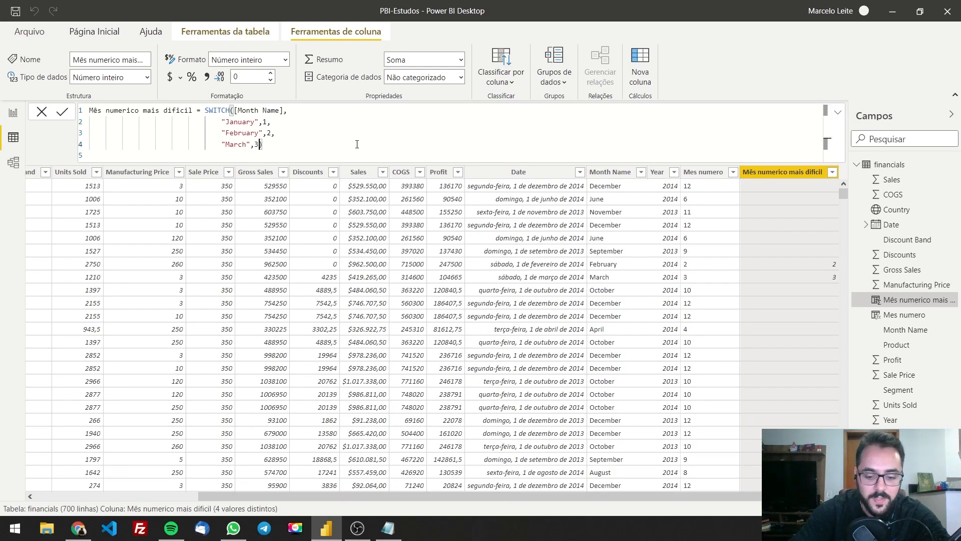
pyautogui.press('Return')
pyautogui.write('"April",')
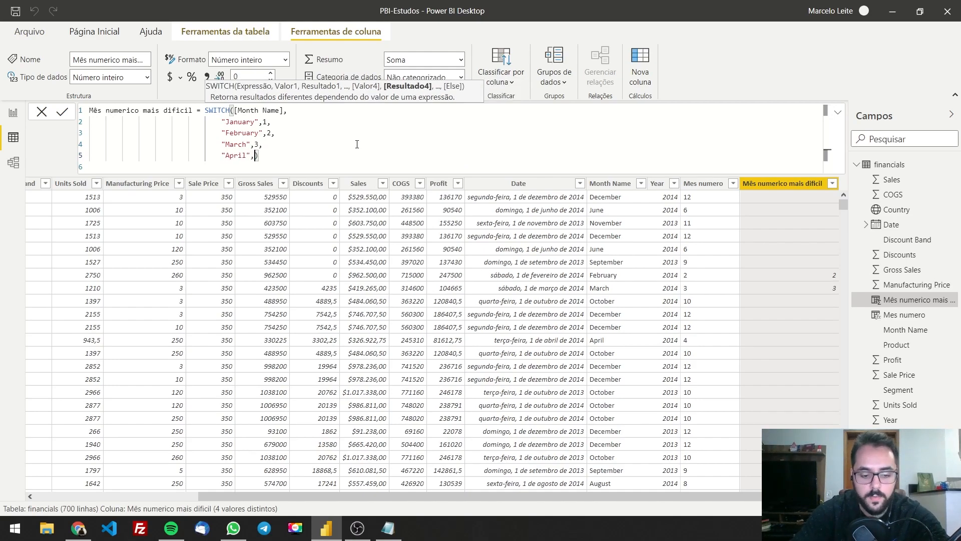
pyautogui.write('4')
pyautogui.press('Return')
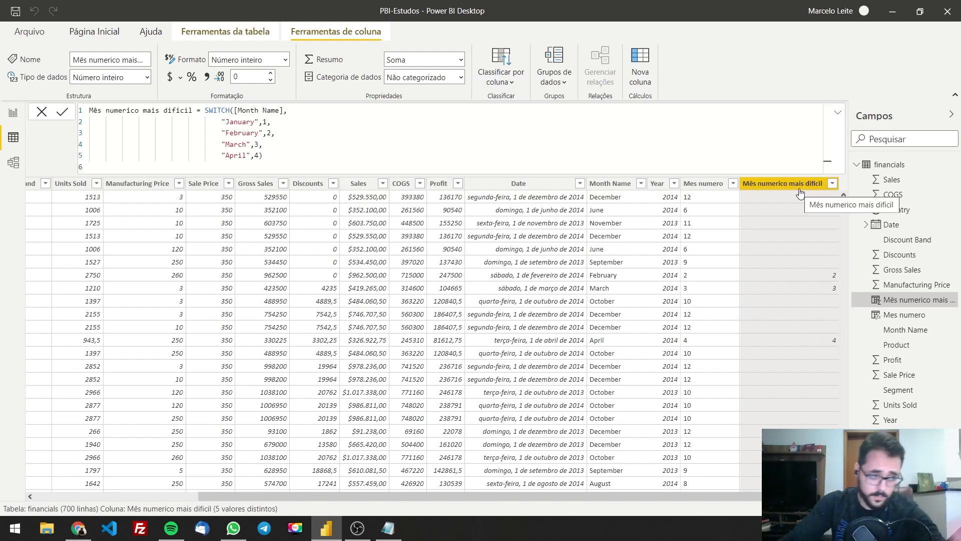
# In the report view, sort the Month Name column by Mes numero and set the month slicer to ascending order.
pyautogui.click(532, 187)
pyautogui.click(10, 119)
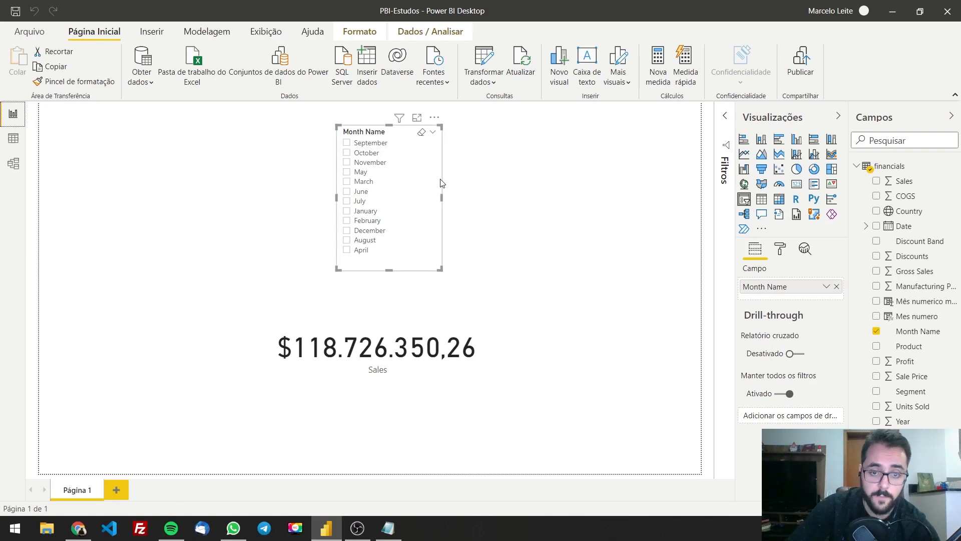
pyautogui.click(9, 116)
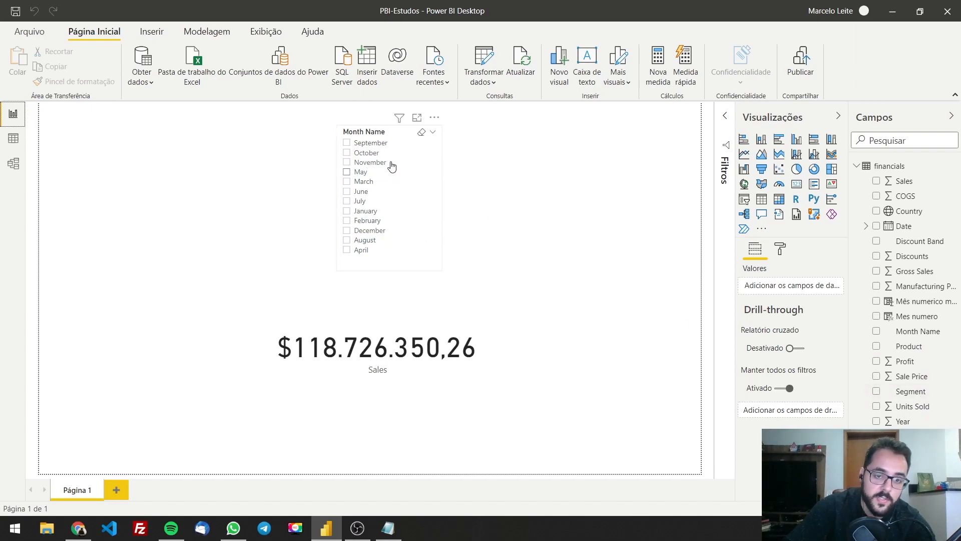
pyautogui.click(917, 332)
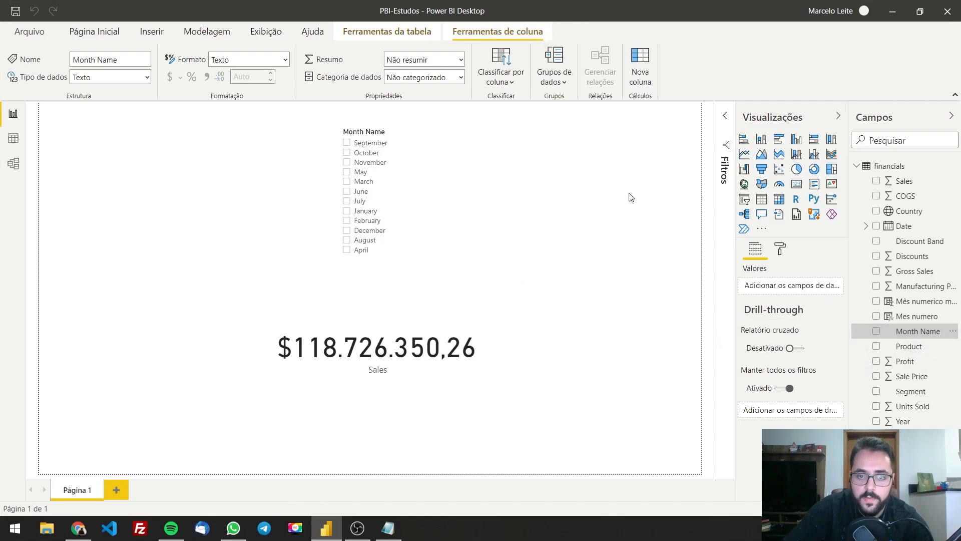
pyautogui.click(509, 84)
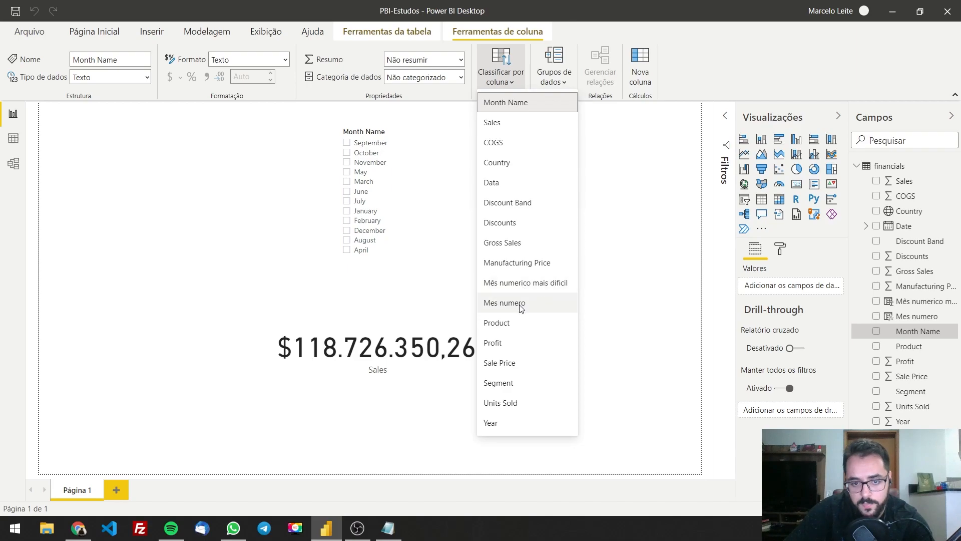
pyautogui.click(503, 305)
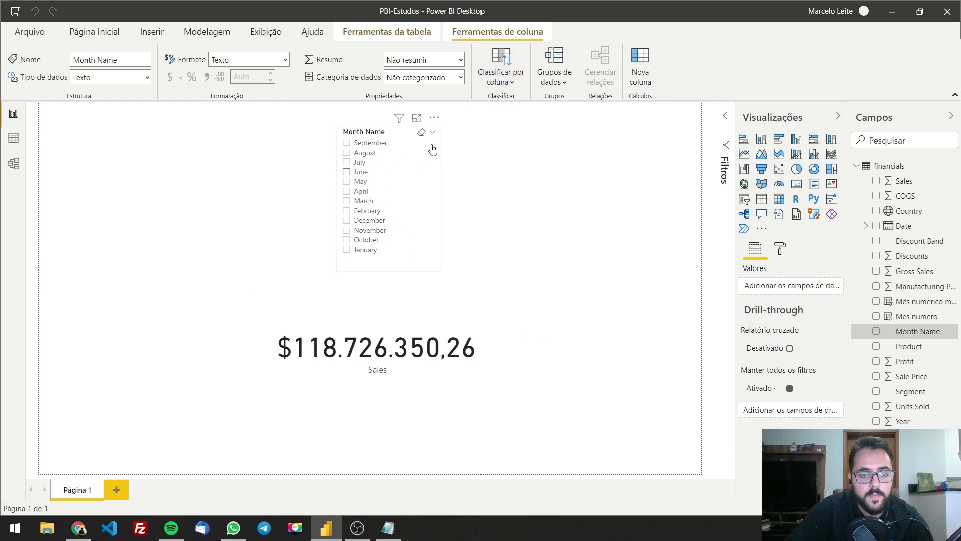
pyautogui.click(435, 118)
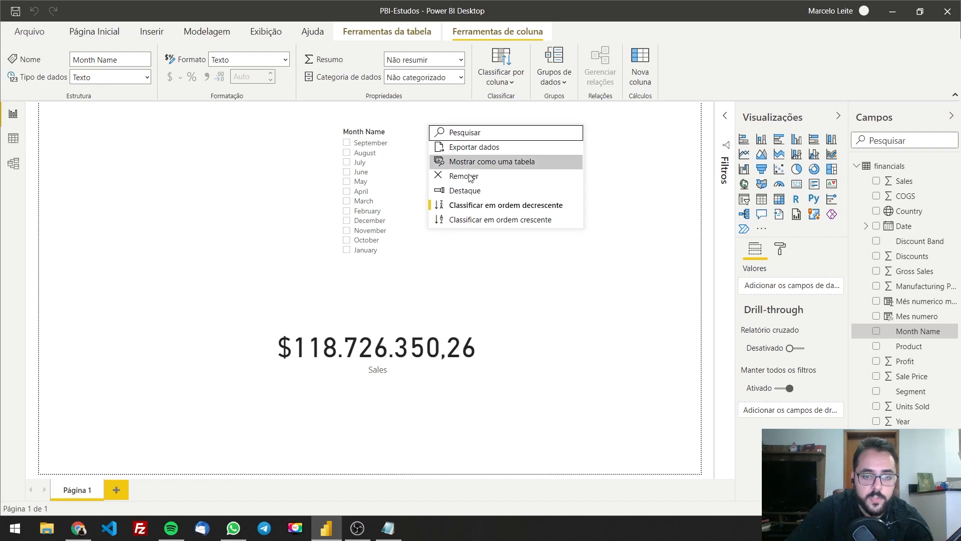
pyautogui.click(542, 222)
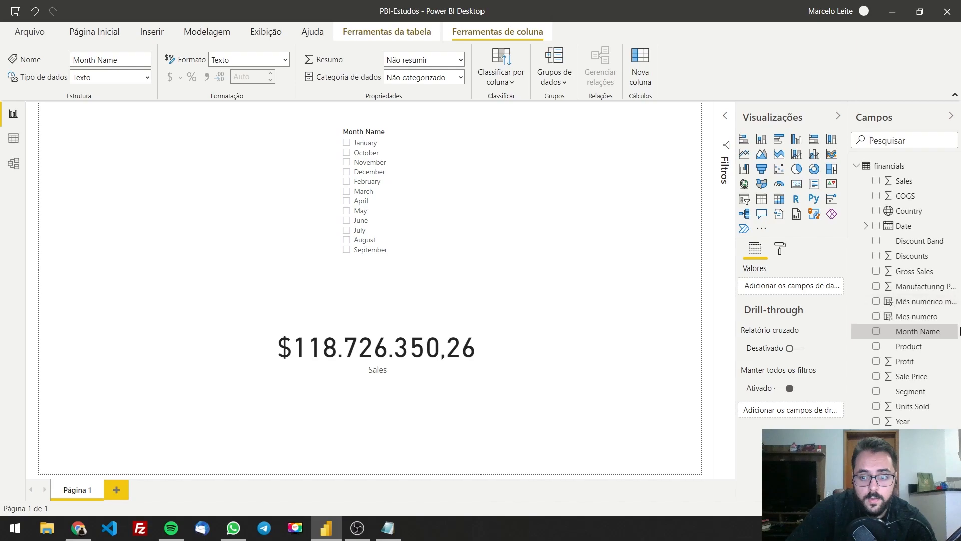
# In the data view, change the data type of the Mes numero column to Número inteiro and accept the data type change.
pyautogui.click(13, 138)
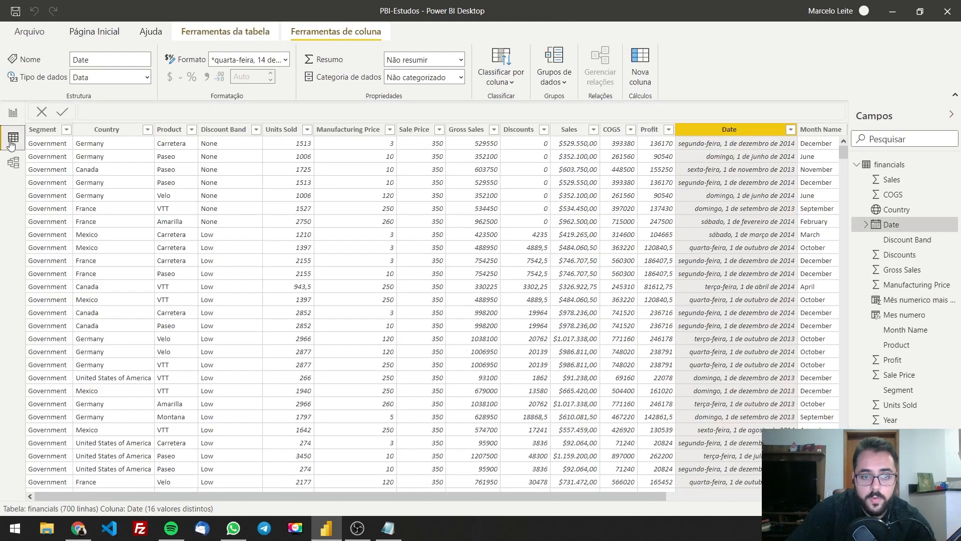
pyautogui.moveTo(455, 493); pyautogui.dragTo(698, 495)
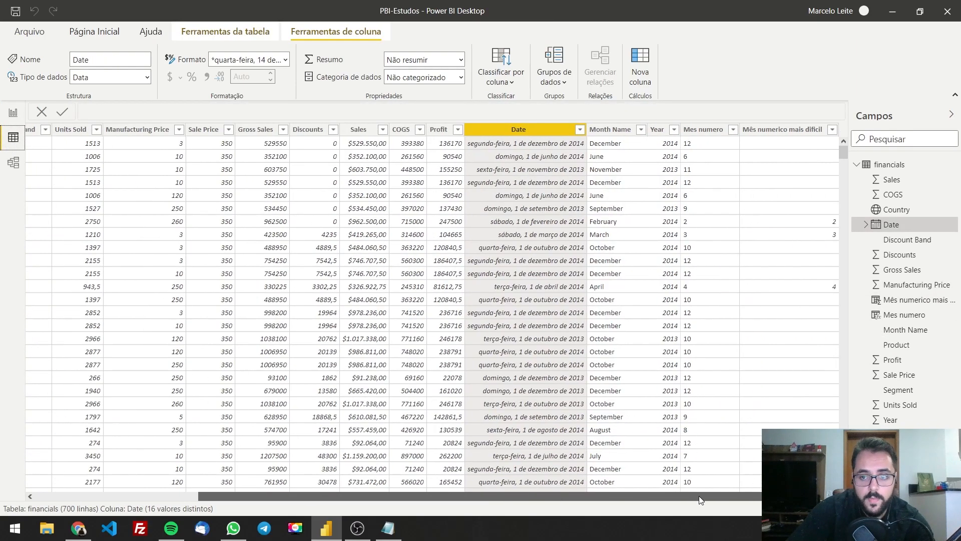
pyautogui.click(705, 130)
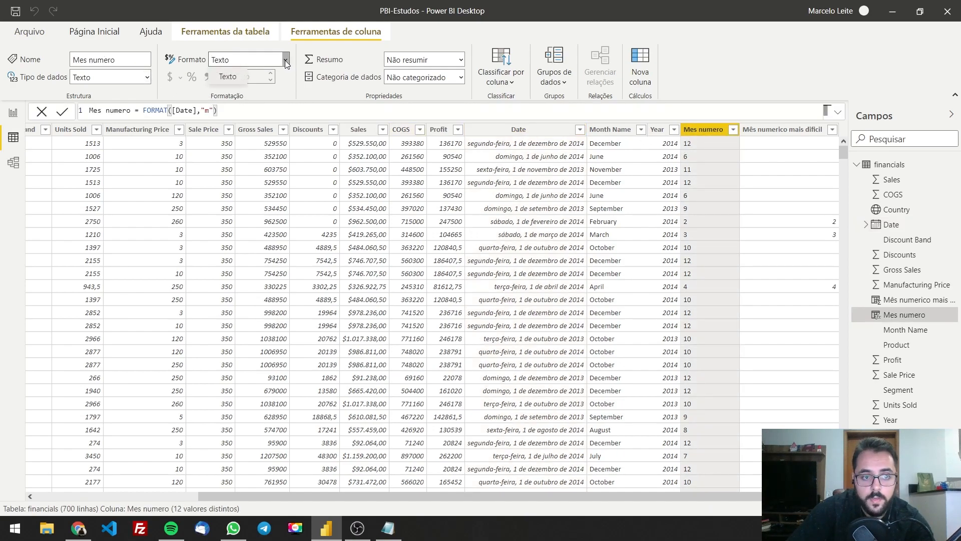
pyautogui.click(147, 77)
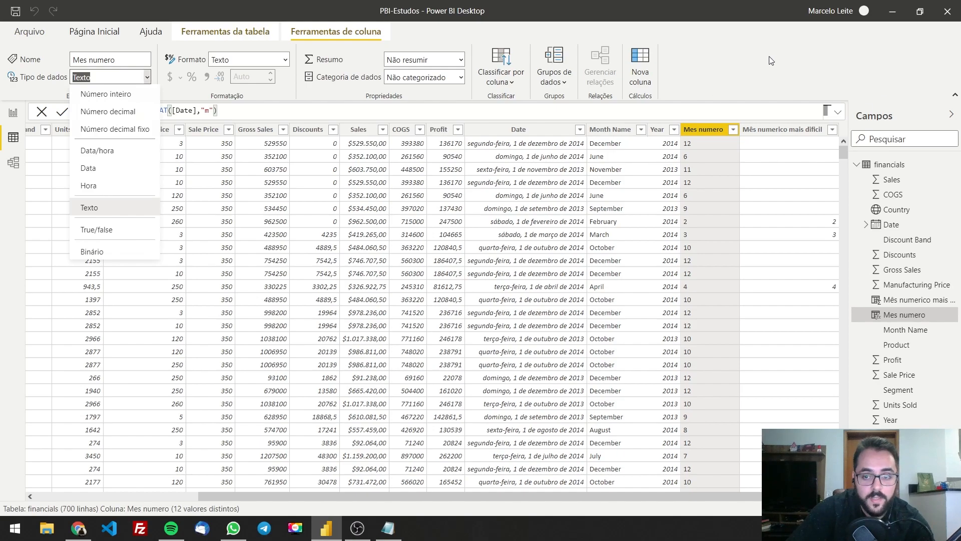
pyautogui.click(716, 113)
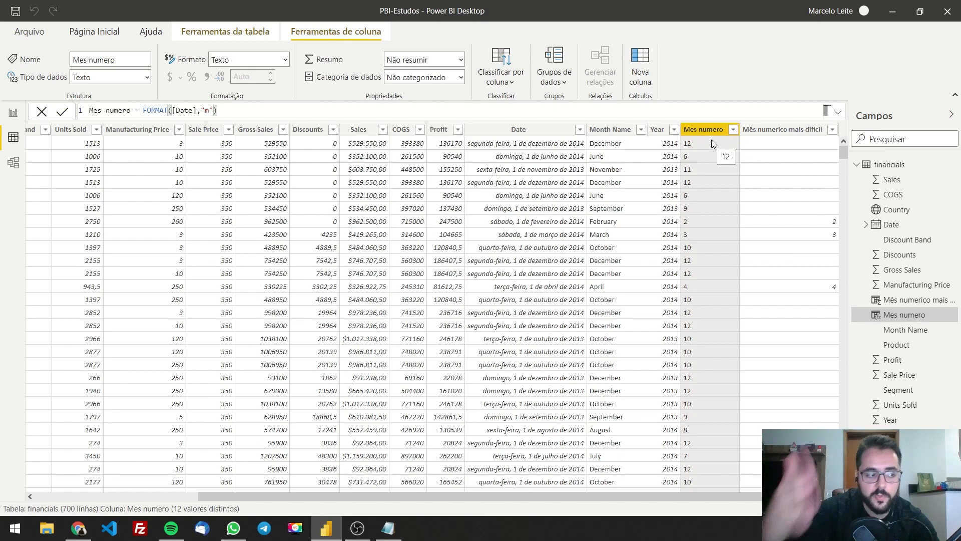
pyautogui.click(149, 78)
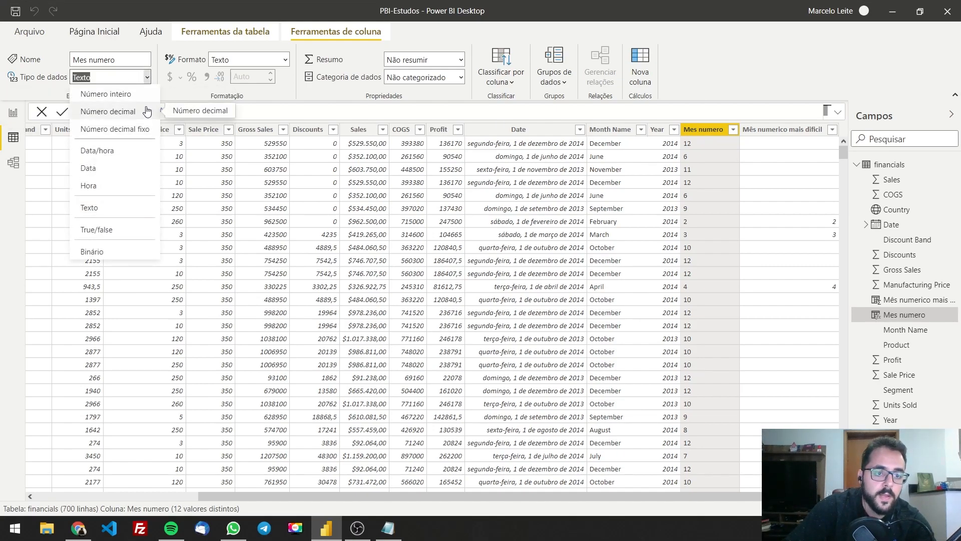
pyautogui.click(123, 95)
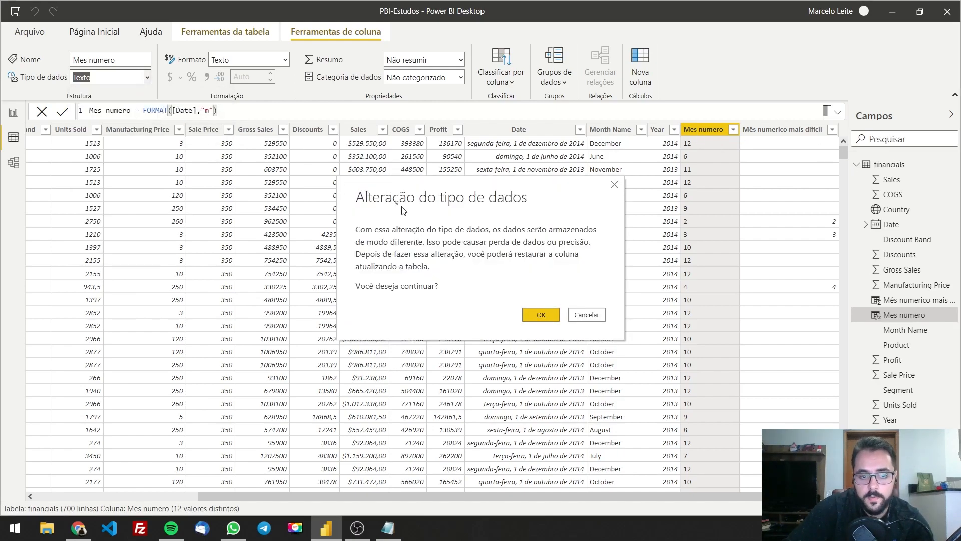
pyautogui.click(537, 320)
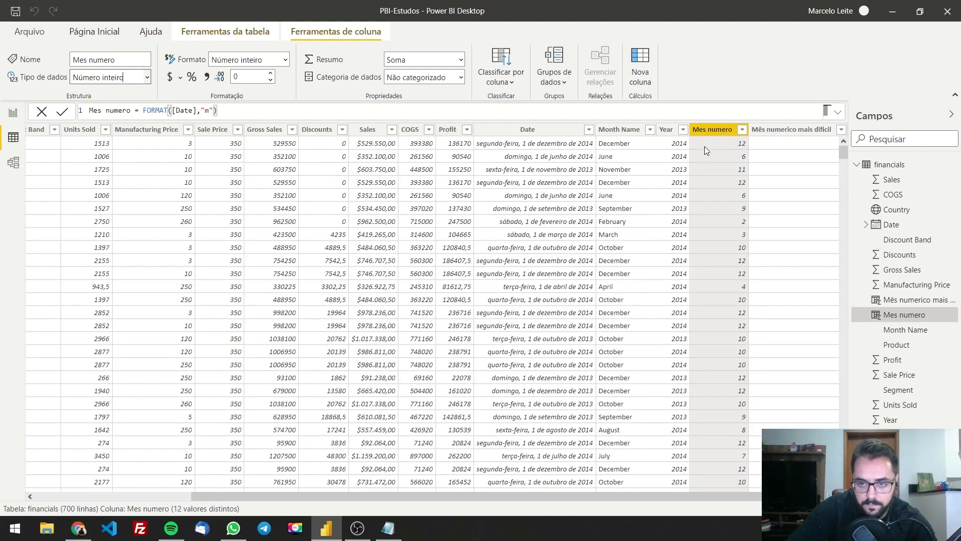
# Check the Month Name slicer's order and its sort-by-column options in the report view, and minimize Power BI Desktop from the data view.
pyautogui.click(15, 116)
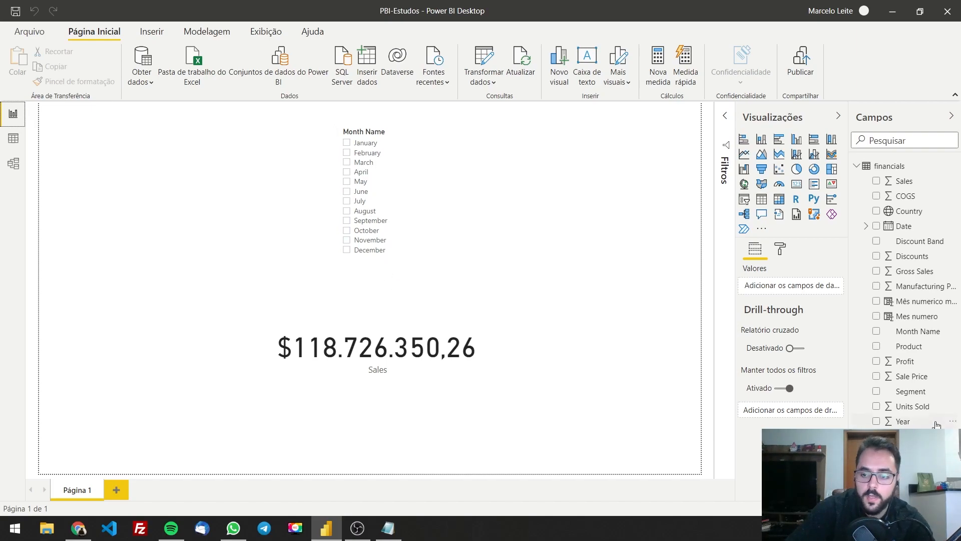
pyautogui.click(915, 332)
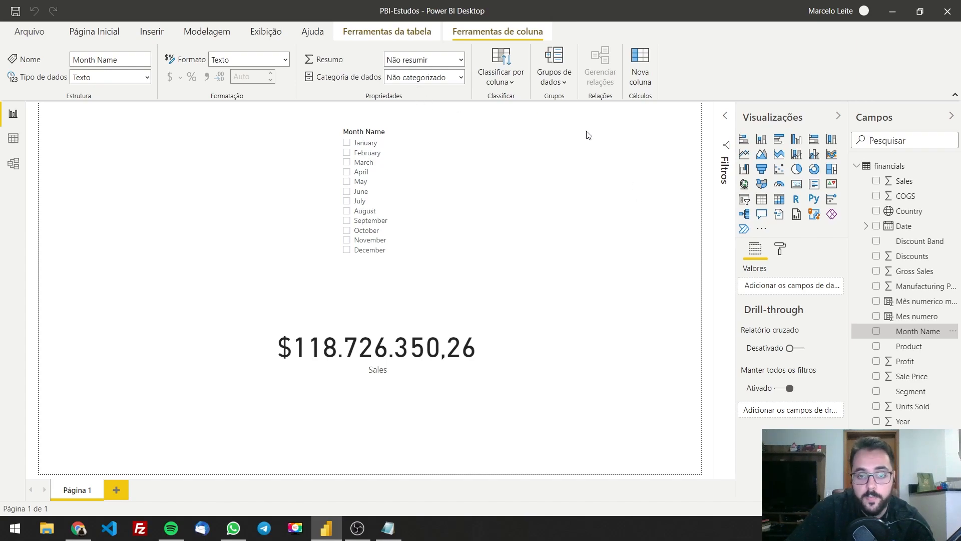
pyautogui.click(504, 84)
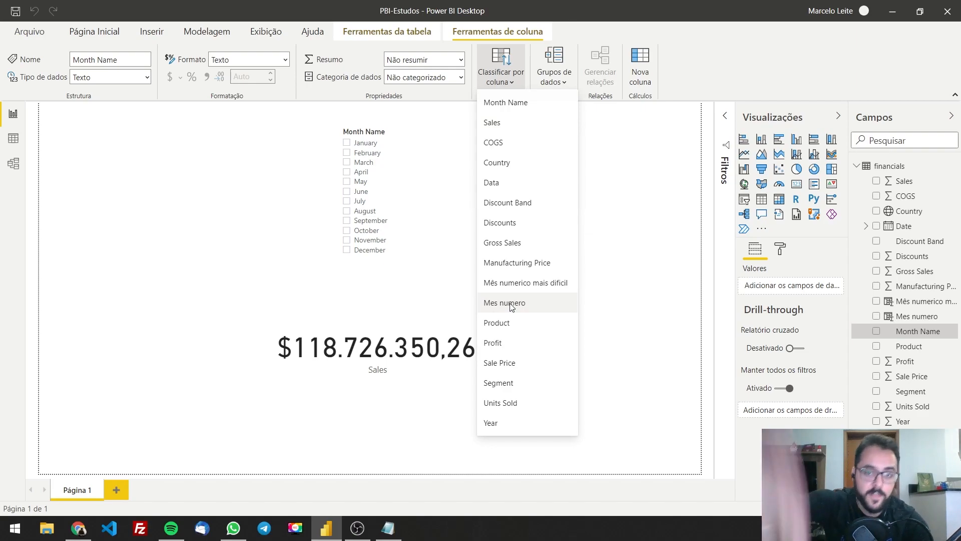
pyautogui.click(13, 141)
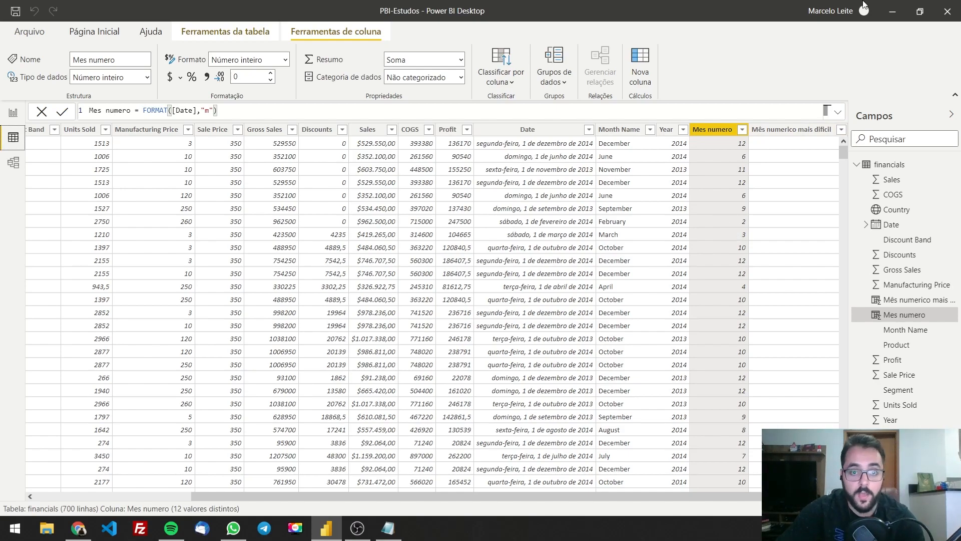
pyautogui.click(892, 11)
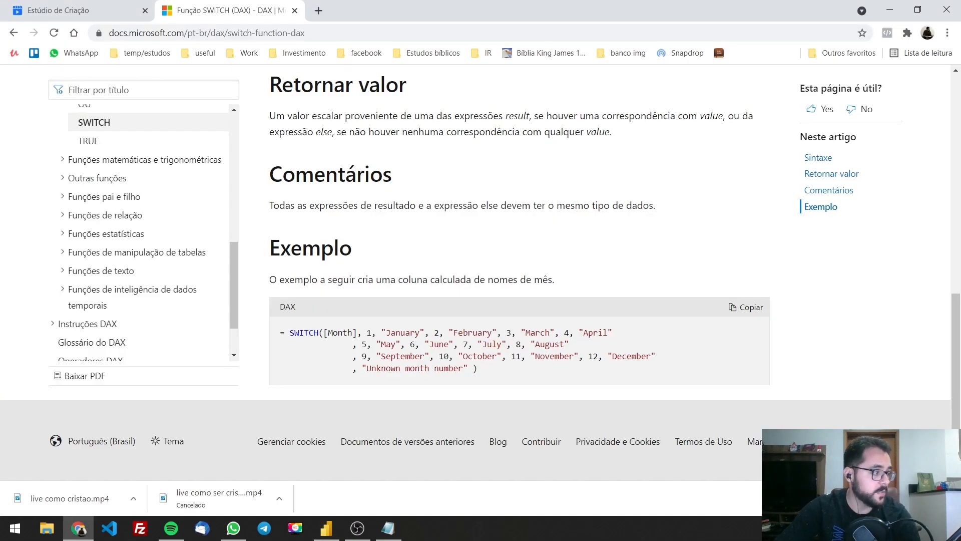